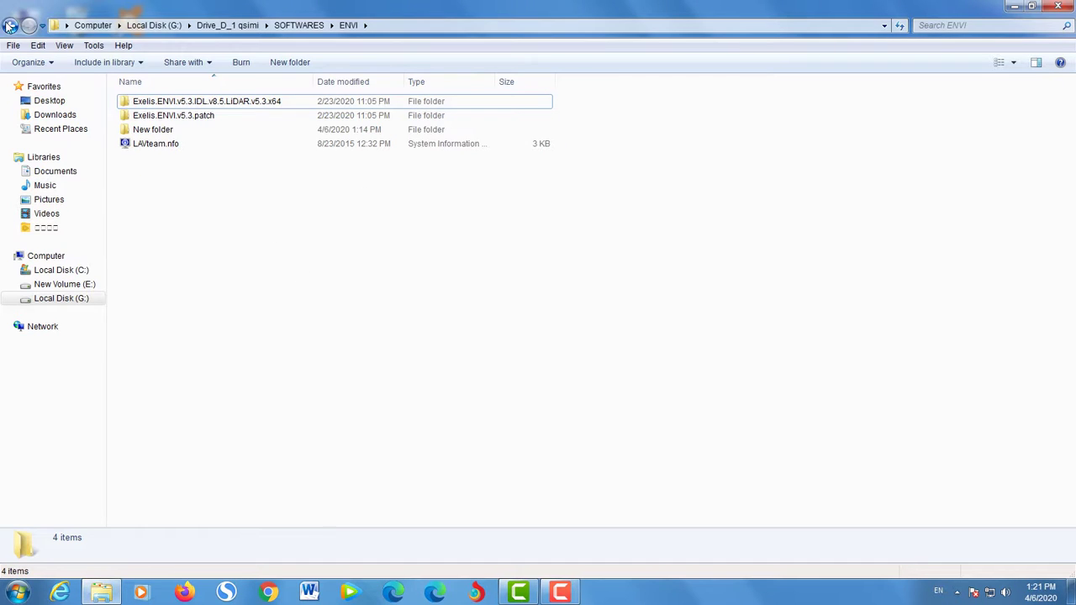
Close the SOFTWARES folder window and delete the Exelis.ENVI.v5.3.IDL.v8.5.LiDAR.v5.3.x64 folder from the desktop's New folder.
{"action": "left_click", "coordinate": [10, 25]}
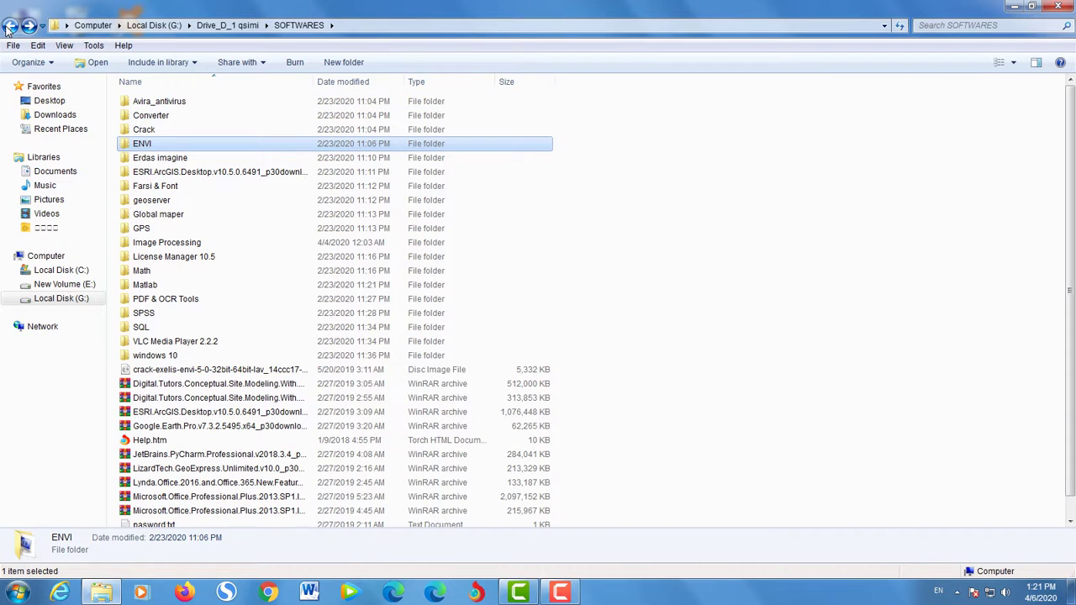
{"action": "left_click", "coordinate": [1060, 7]}
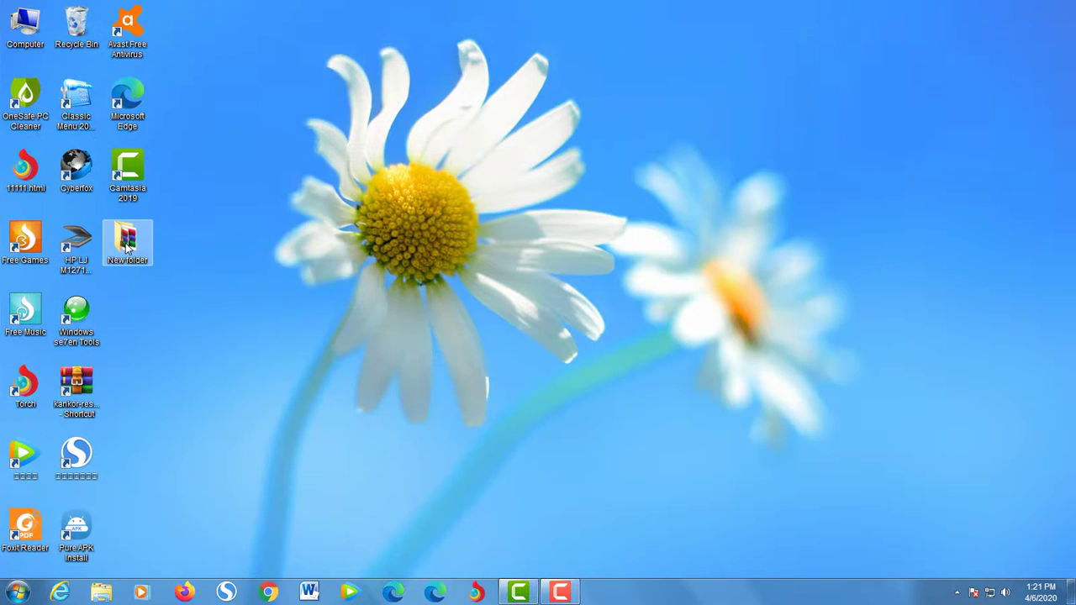
{"action": "double_click", "coordinate": [126, 244]}
{"action": "left_click", "coordinate": [217, 103]}
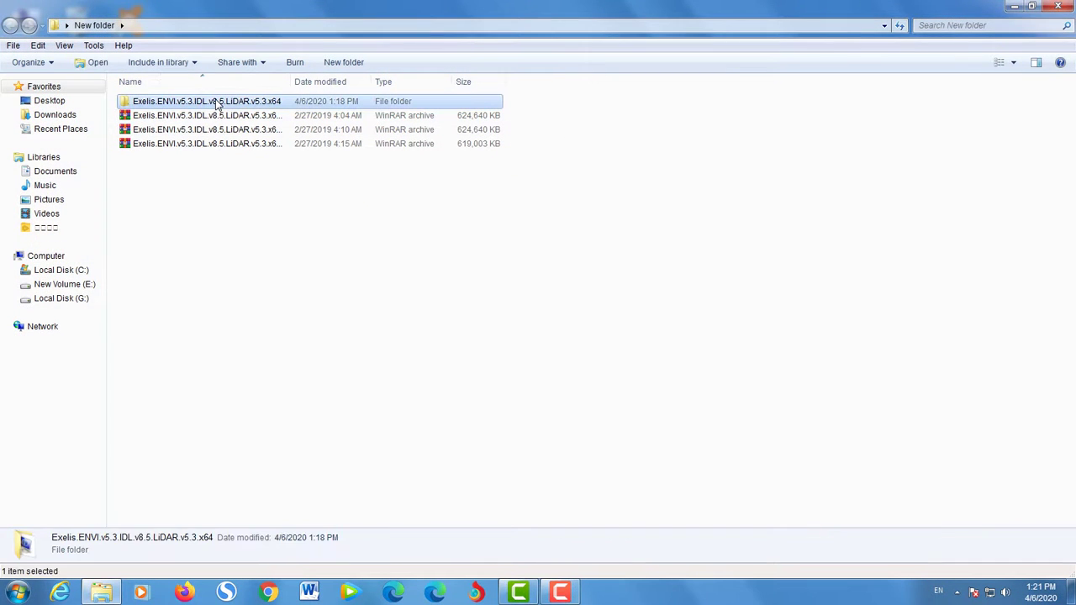
{"action": "key", "text": "Delete"}
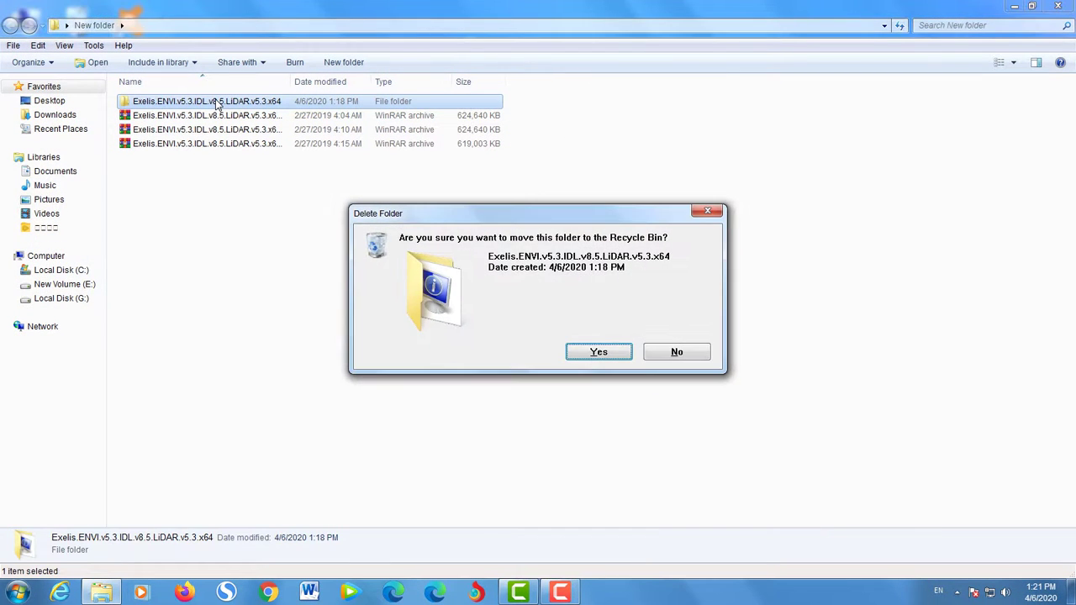
{"action": "key", "text": "Return"}
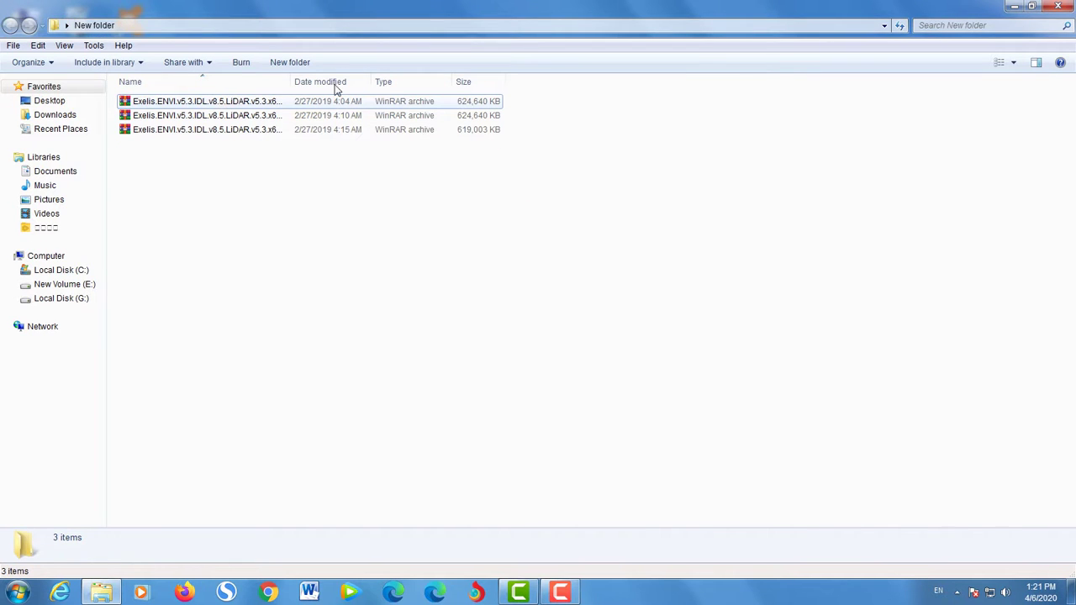
Widen the file name column and extract the part1.rar archive into the Exelis.ENVI.v5.3.IDL.v8.5.LiDAR.v5.3.x64 folder.
{"action": "left_click_drag", "start_coordinate": [289, 78], "coordinate": [486, 77]}
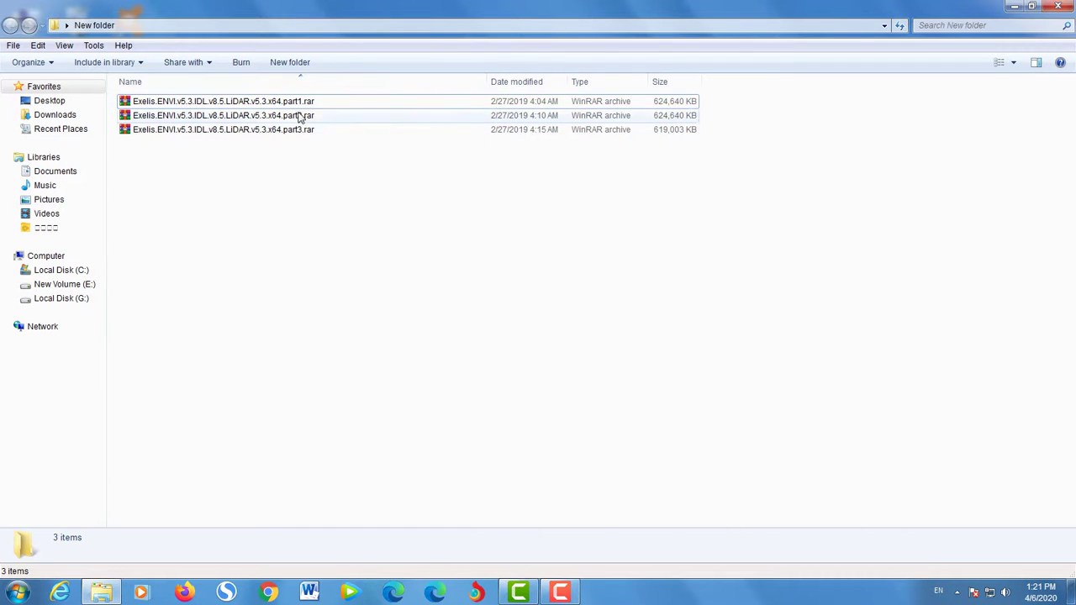
{"action": "left_click", "coordinate": [294, 129], "text": "shift"}
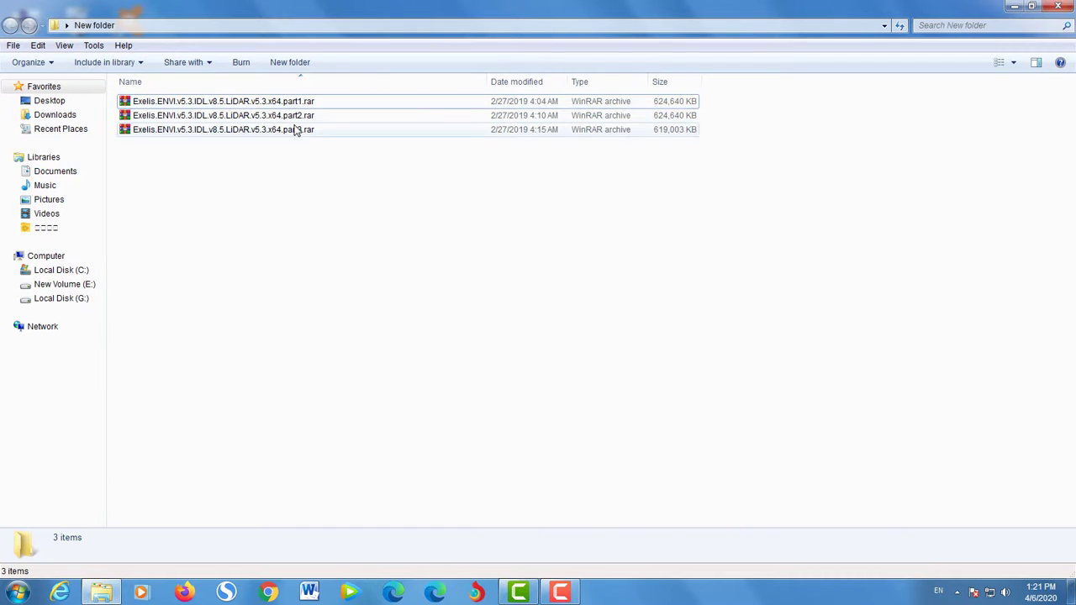
{"action": "left_click", "coordinate": [236, 102]}
{"action": "right_click", "coordinate": [236, 100]}
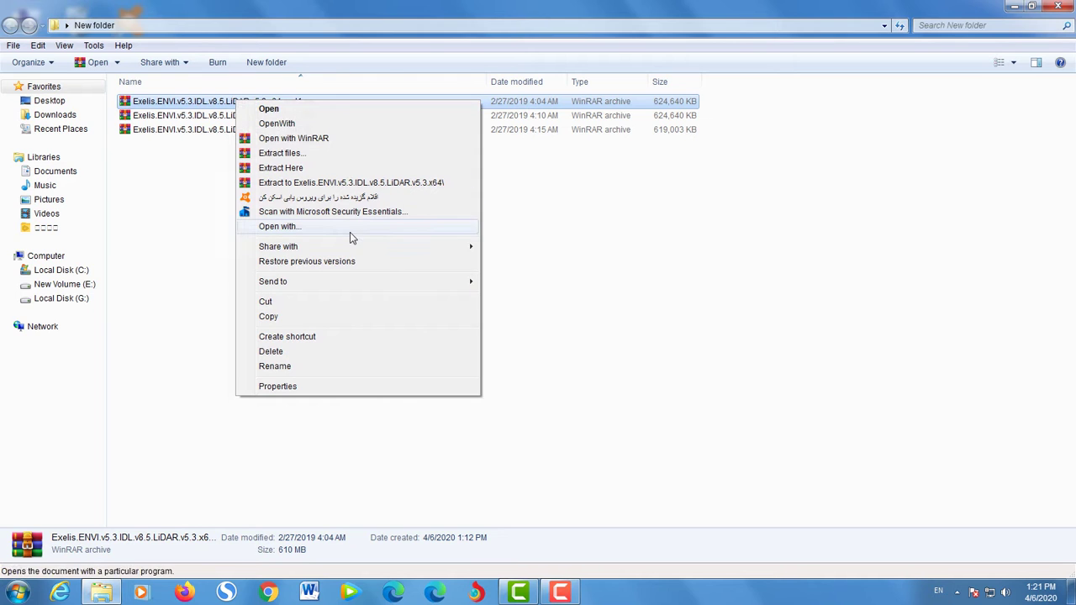
{"action": "left_click", "coordinate": [379, 183]}
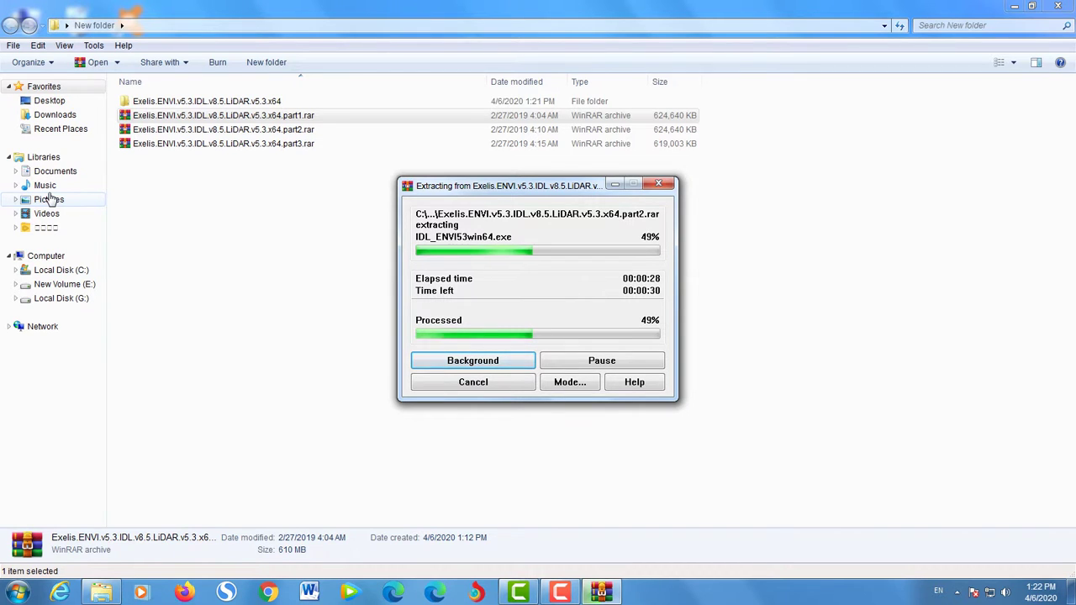
{"action": "left_click", "coordinate": [570, 595]}
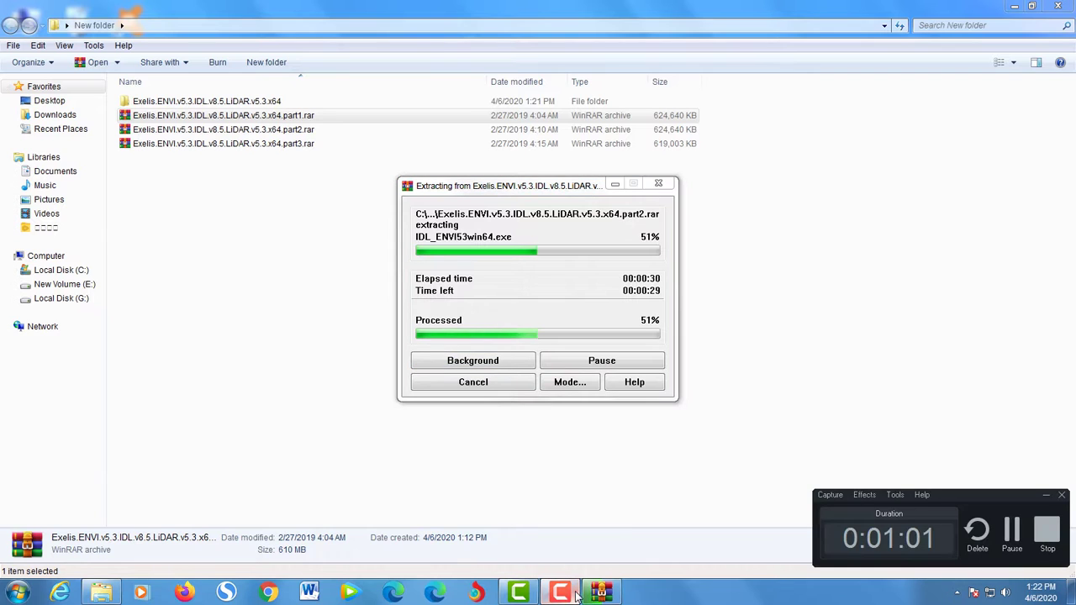
{"action": "left_click", "coordinate": [1012, 548]}
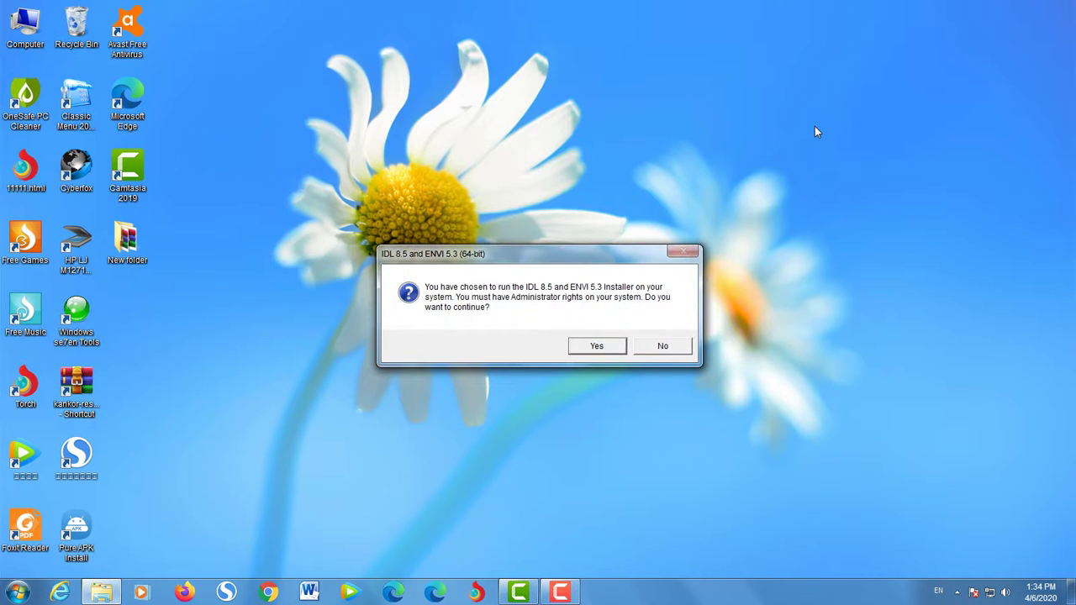
Confirm running the IDL 8.5 and ENVI 5.3 installer and accept its license agreement.
{"action": "left_click", "coordinate": [611, 347]}
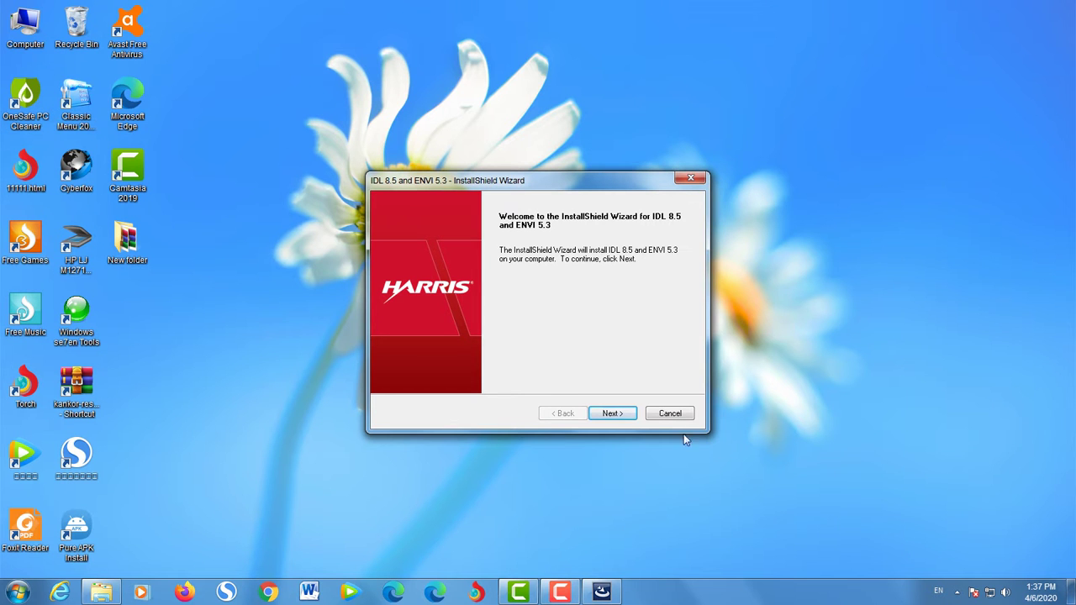
{"action": "left_click", "coordinate": [621, 412]}
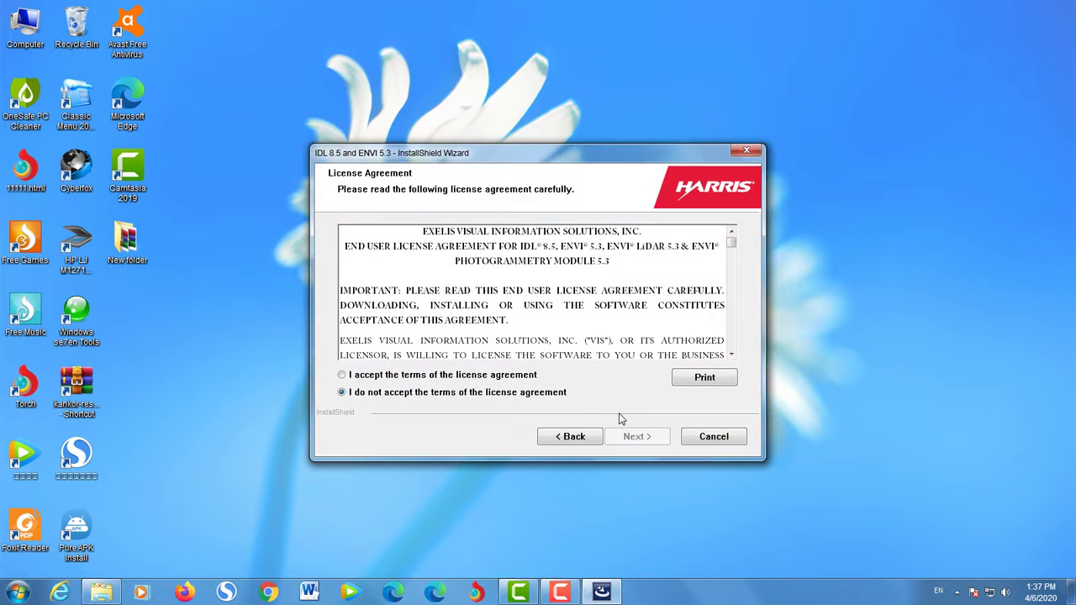
{"action": "left_click", "coordinate": [342, 374]}
{"action": "left_click", "coordinate": [643, 437]}
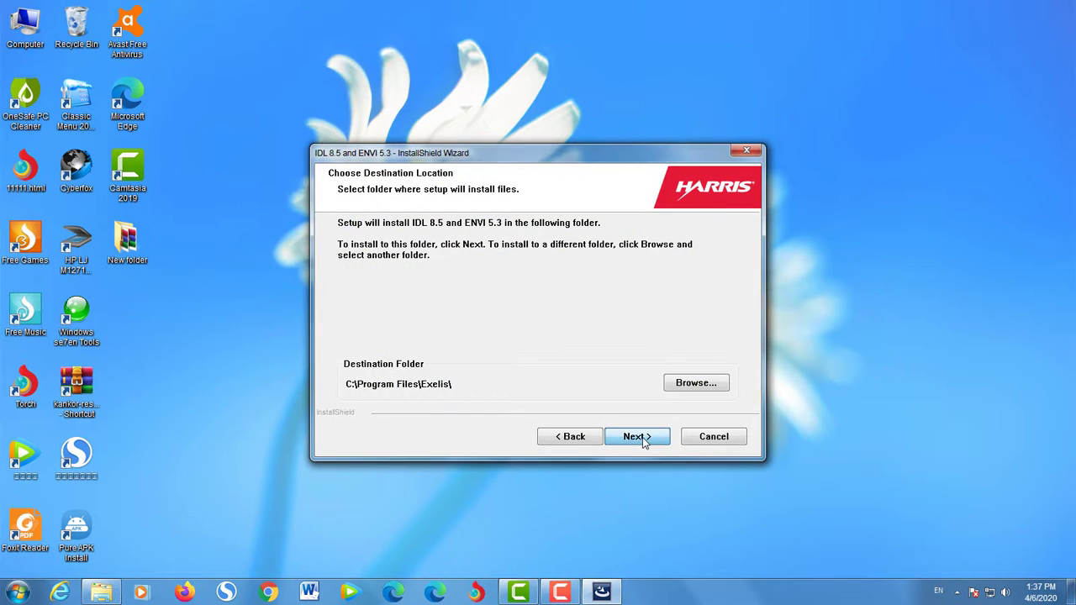
Install IDL and ENVI to C:\Program Files\Exelis\ and finish the setup without running the License Wizard.
{"action": "left_click", "coordinate": [642, 437]}
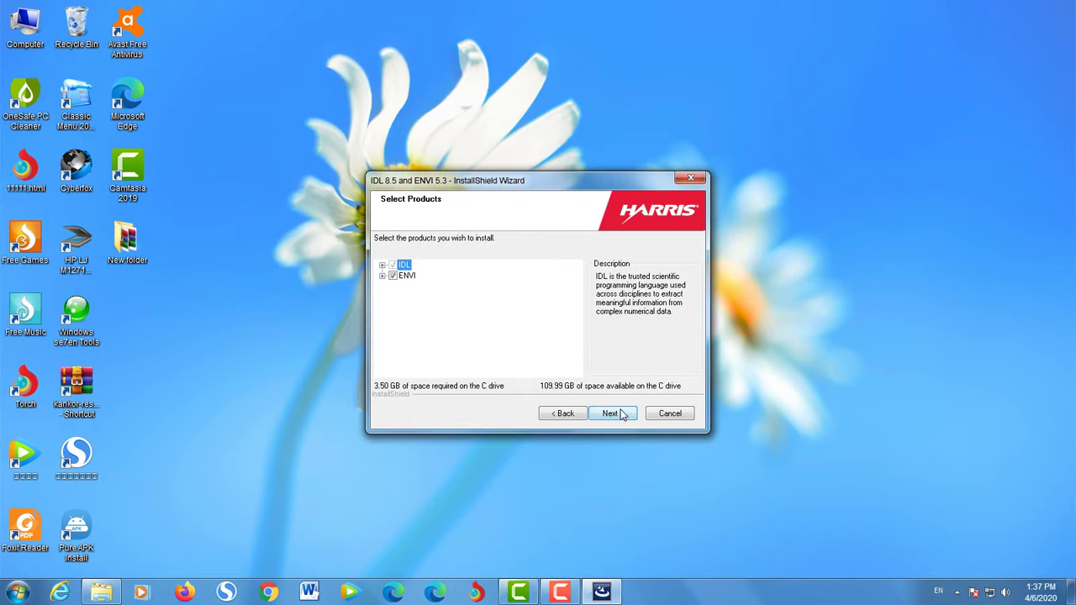
{"action": "left_click", "coordinate": [622, 413]}
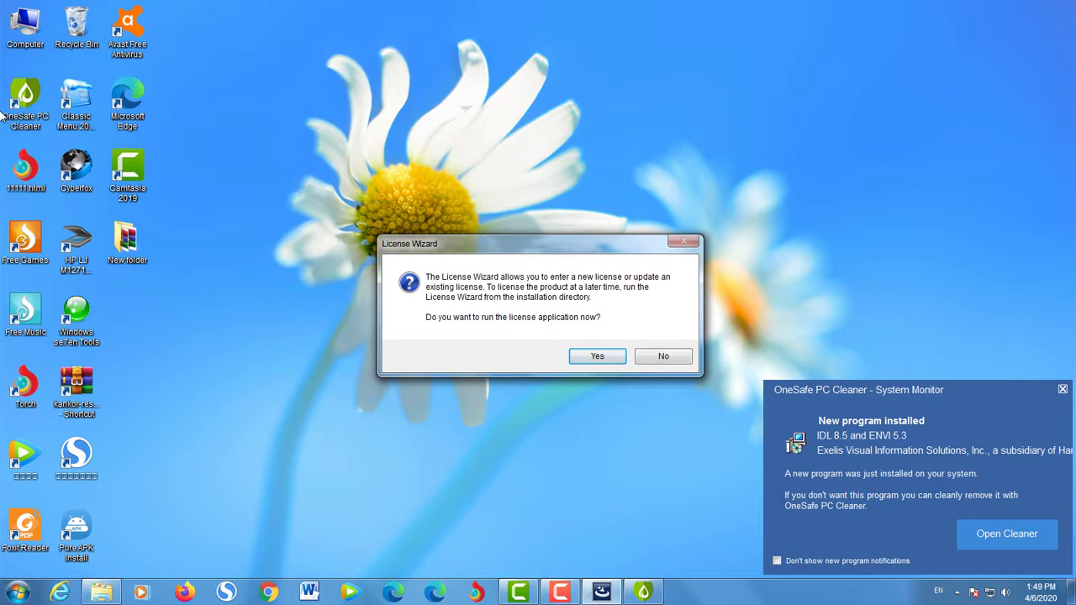
{"action": "left_click", "coordinate": [668, 358]}
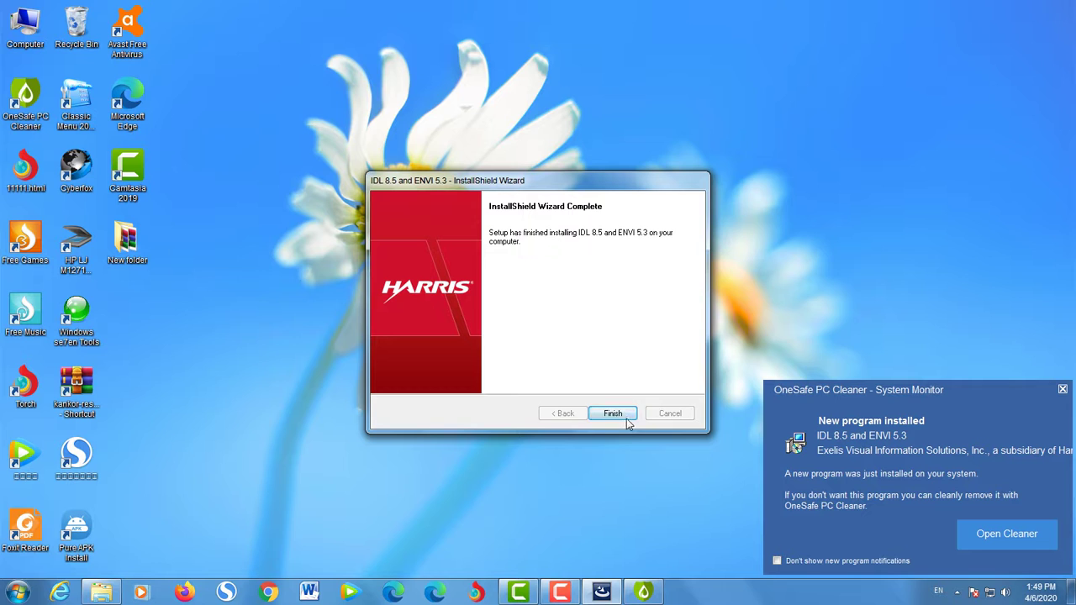
{"action": "left_click", "coordinate": [619, 416]}
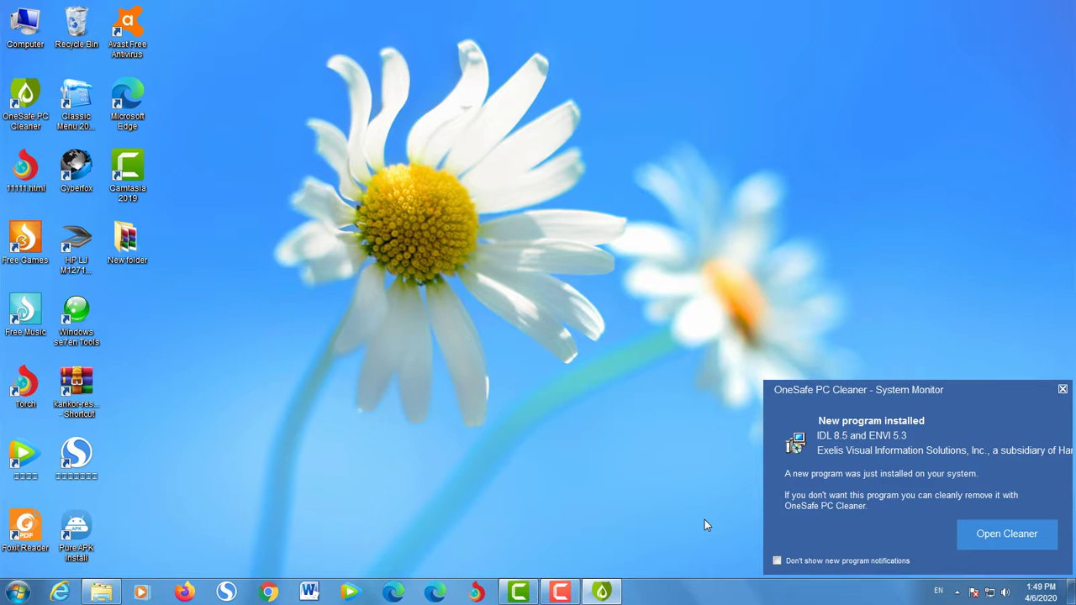
Return to the extracted Exelis.ENVI.v5.3.IDL.v8.5.LiDAR.v5.3.x64 folder and open its patch subfolder.
{"action": "mouse_move", "coordinate": [572, 594]}
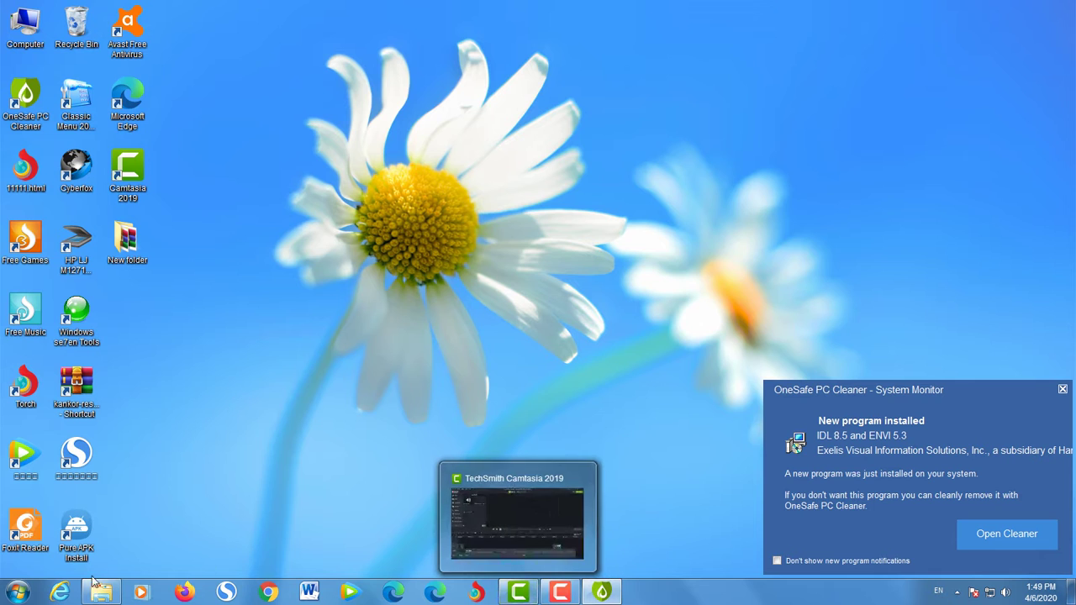
{"action": "left_click", "coordinate": [116, 595]}
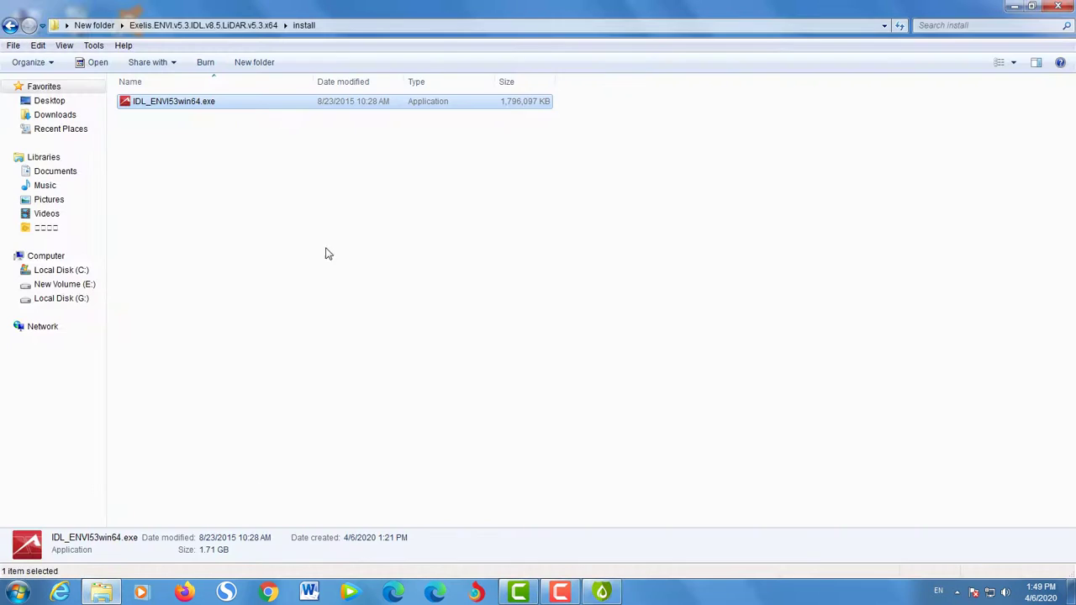
{"action": "key", "text": "alt+Left"}
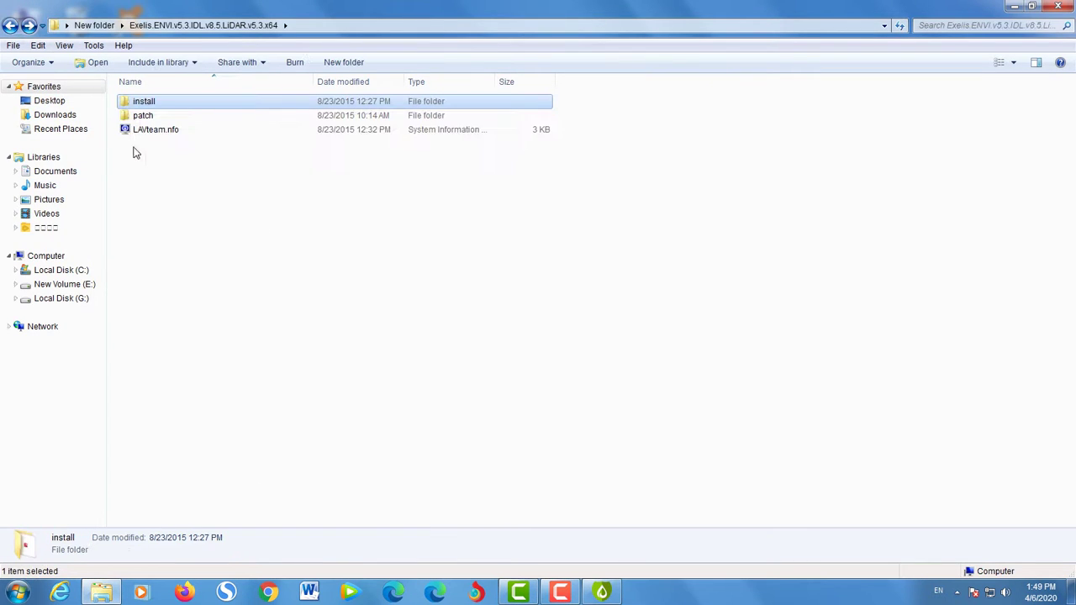
{"action": "left_click", "coordinate": [153, 118]}
{"action": "double_click", "coordinate": [152, 117]}
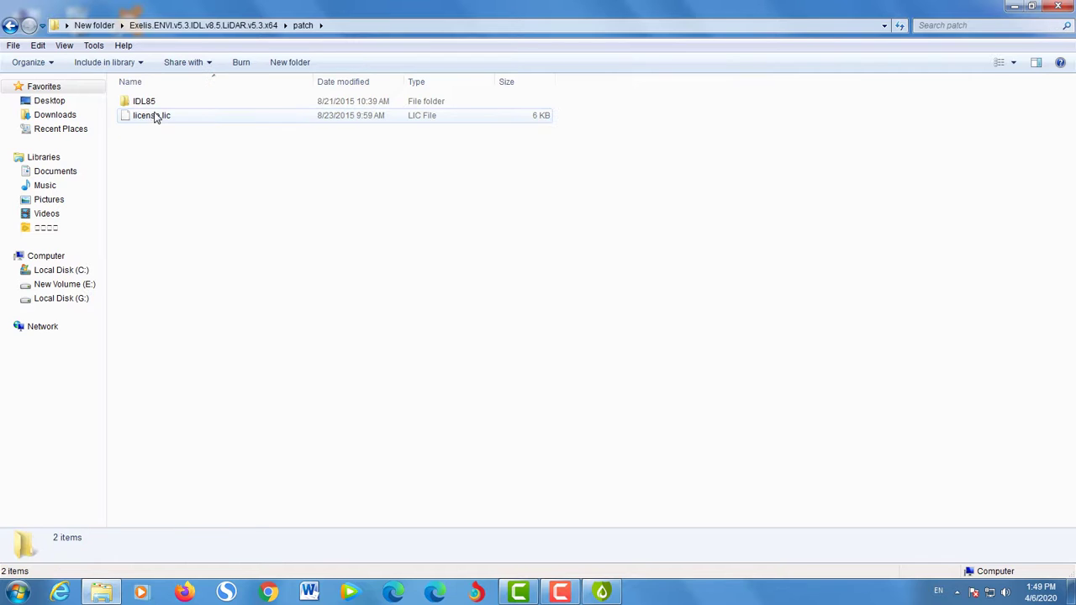
Copy the idl.dll file from the IDL85\bin\bin.x86 subfolder of the patch folder.
{"action": "double_click", "coordinate": [153, 103]}
{"action": "double_click", "coordinate": [154, 102]}
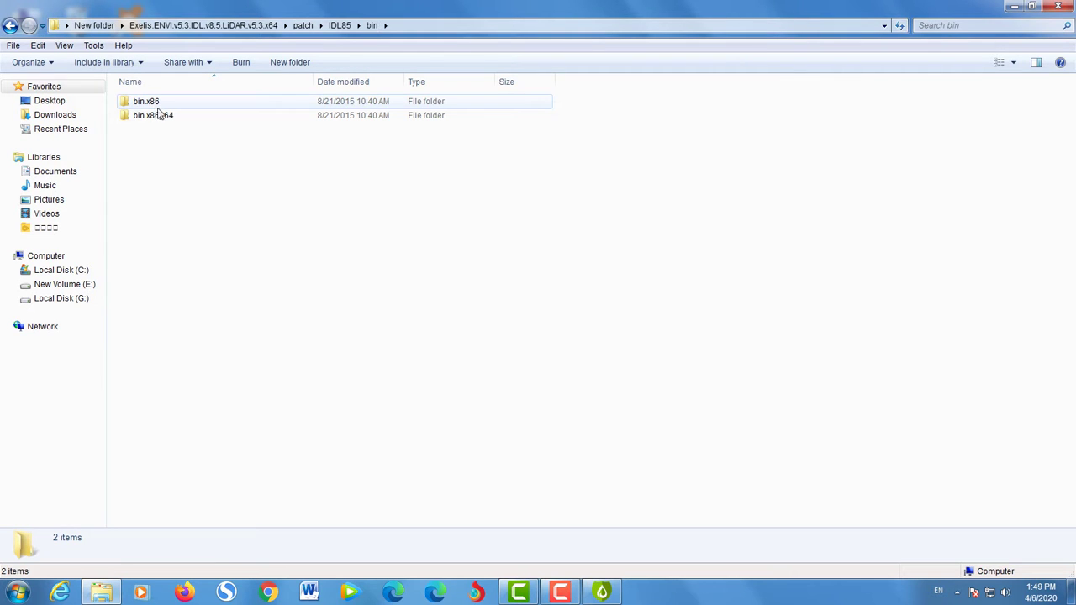
{"action": "double_click", "coordinate": [158, 103]}
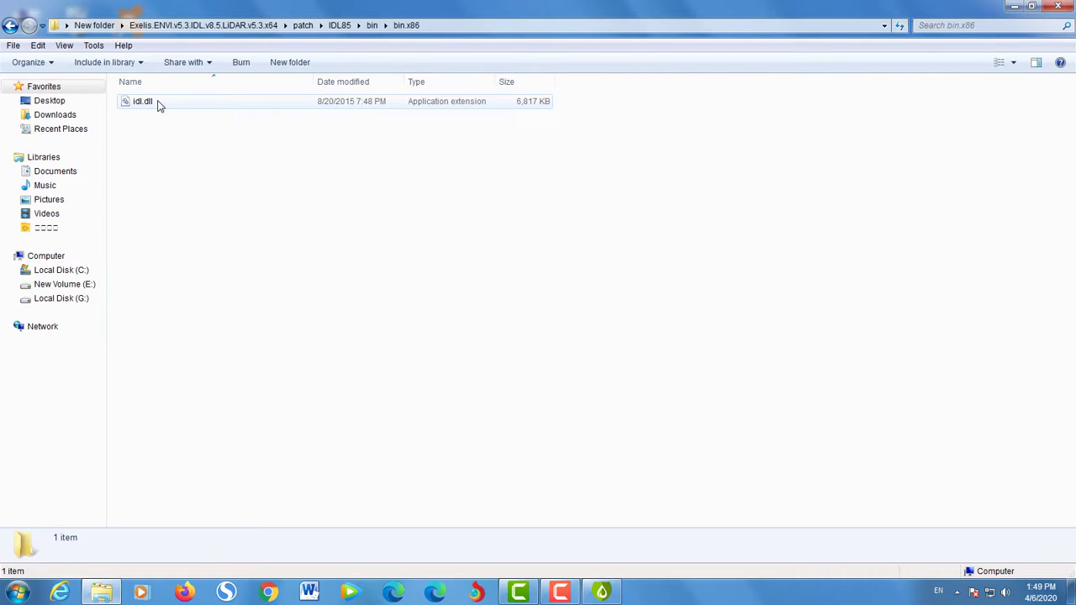
{"action": "left_click", "coordinate": [143, 102]}
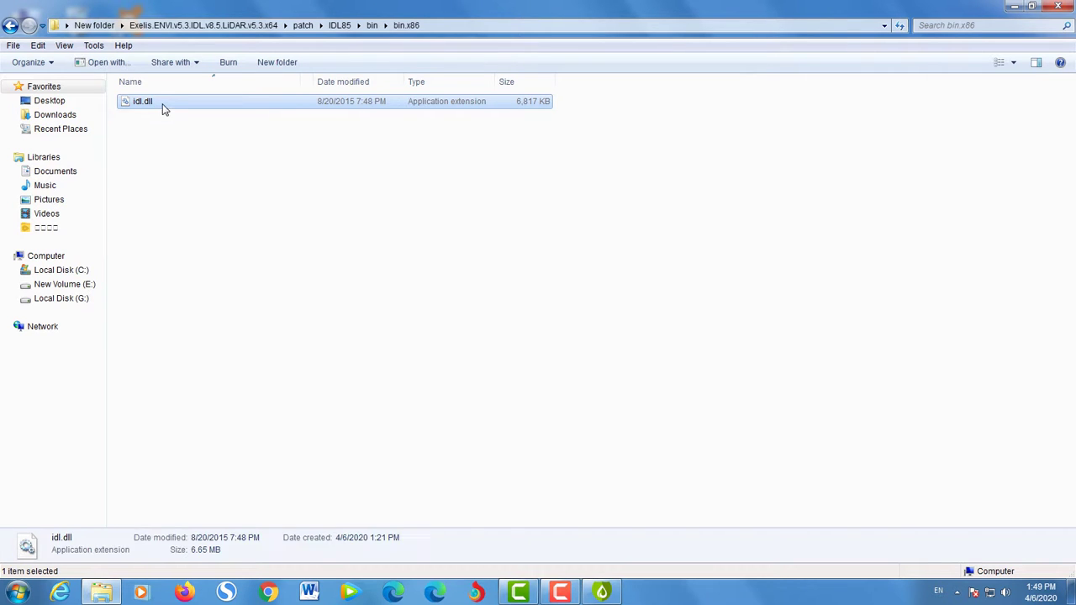
{"action": "right_click", "coordinate": [162, 110]}
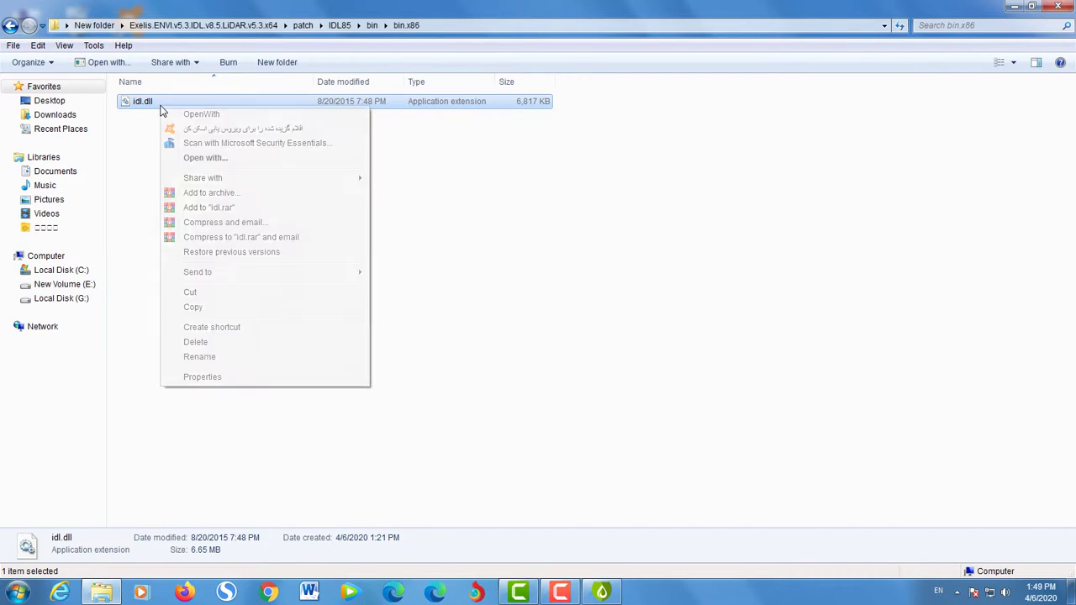
{"action": "left_click", "coordinate": [217, 307]}
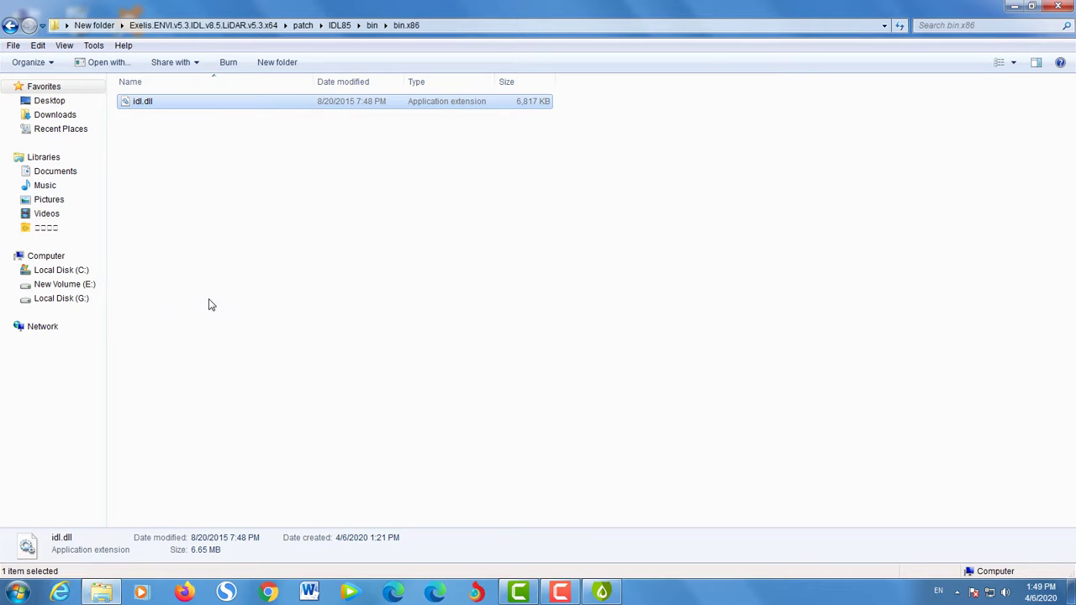
Open the C:\Program Files\Exelis installation folder in a new file window.
{"action": "key", "text": "super+e"}
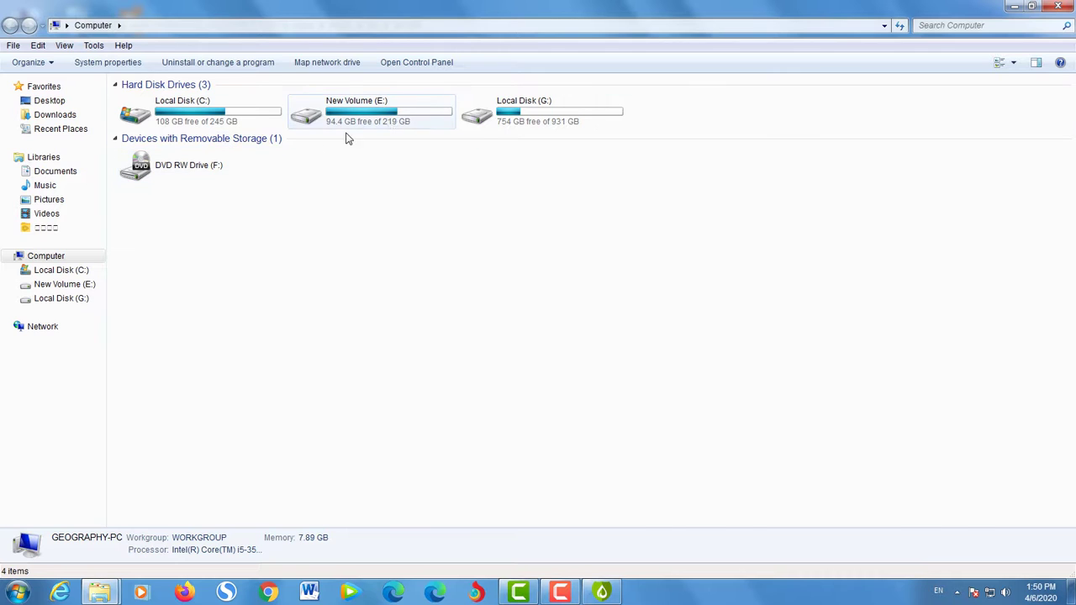
{"action": "double_click", "coordinate": [210, 114]}
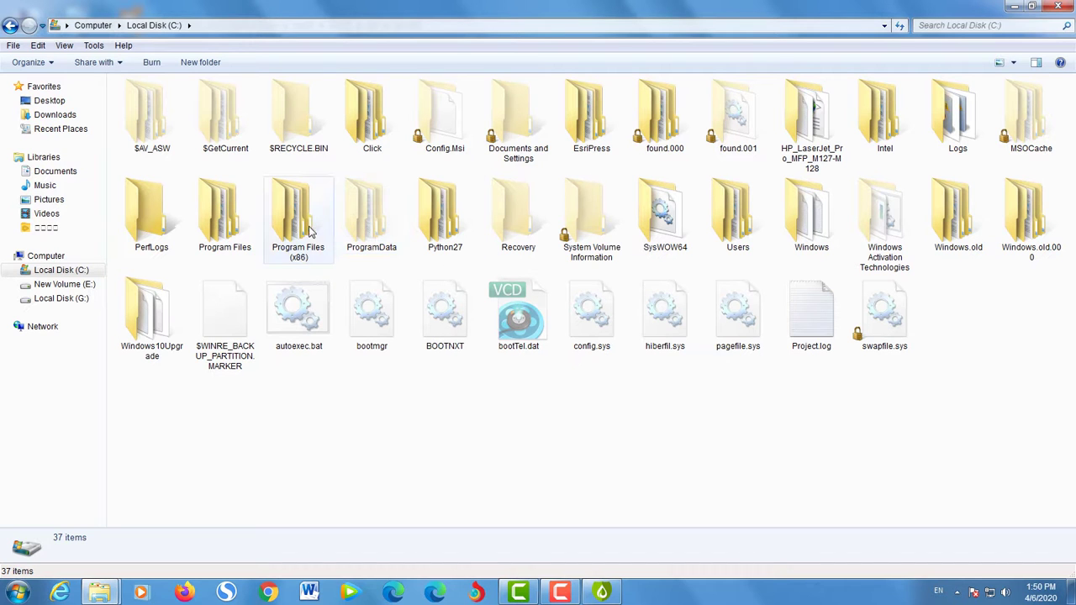
{"action": "left_click", "coordinate": [243, 225]}
{"action": "double_click", "coordinate": [244, 223]}
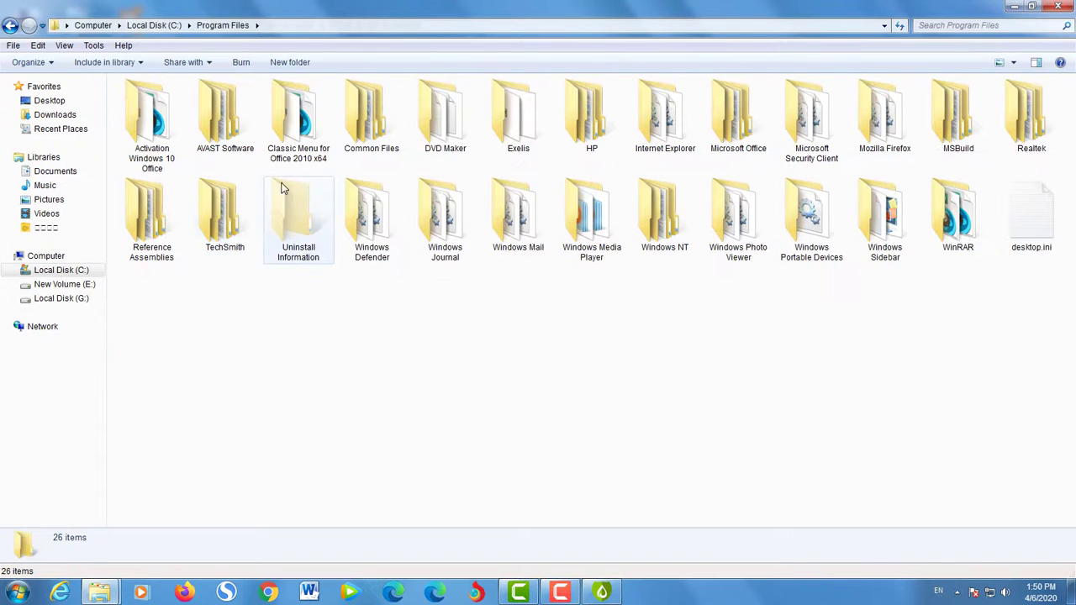
{"action": "double_click", "coordinate": [515, 157]}
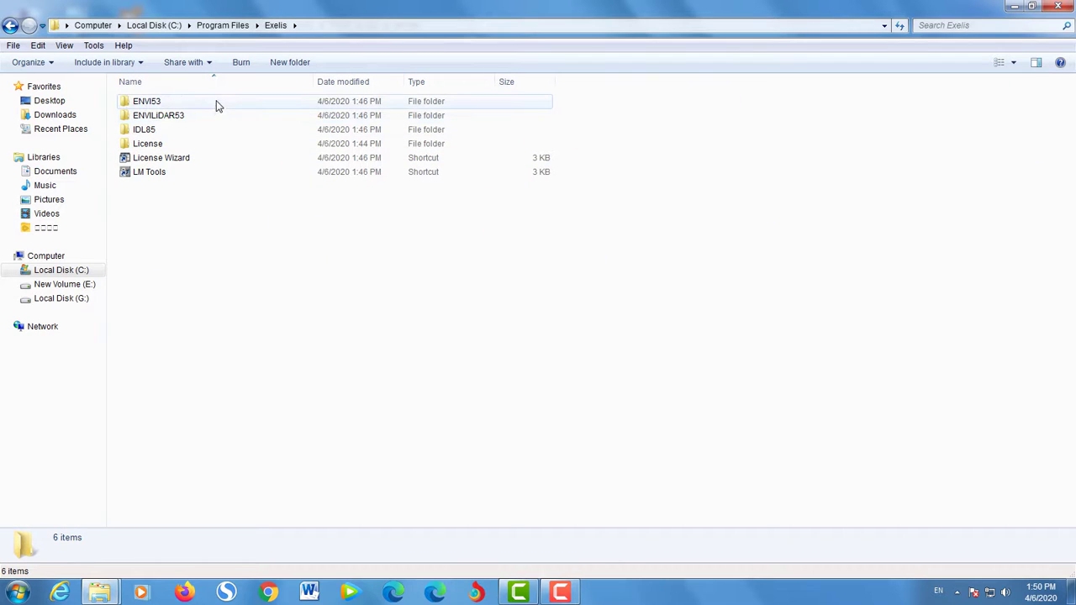
Examine the contents of the License folder and the ENVI53\bin folder inside the Exelis installation.
{"action": "double_click", "coordinate": [200, 143]}
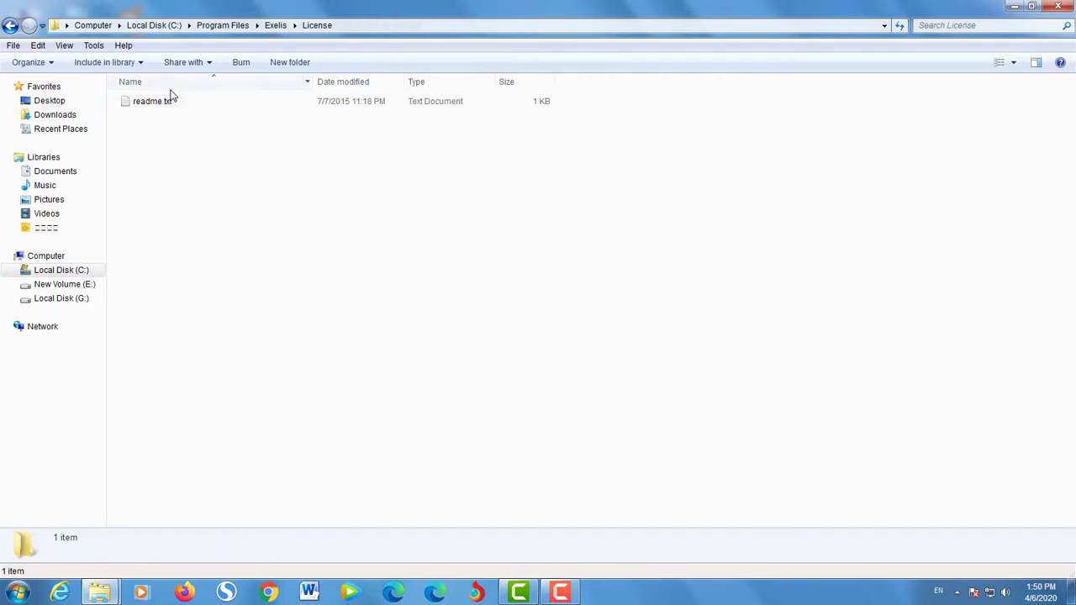
{"action": "left_click", "coordinate": [10, 25]}
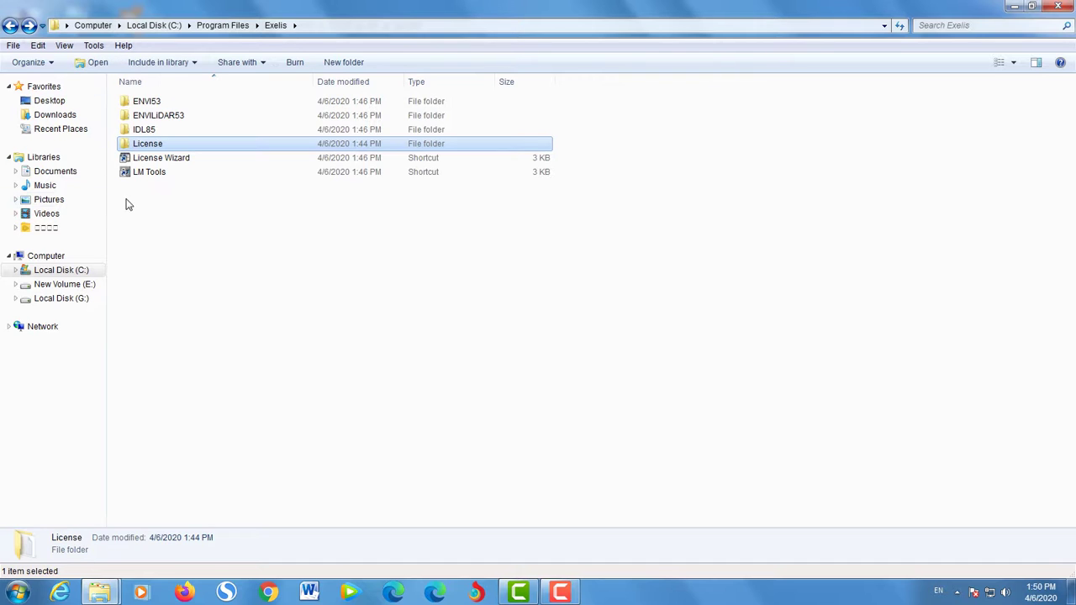
{"action": "double_click", "coordinate": [147, 102]}
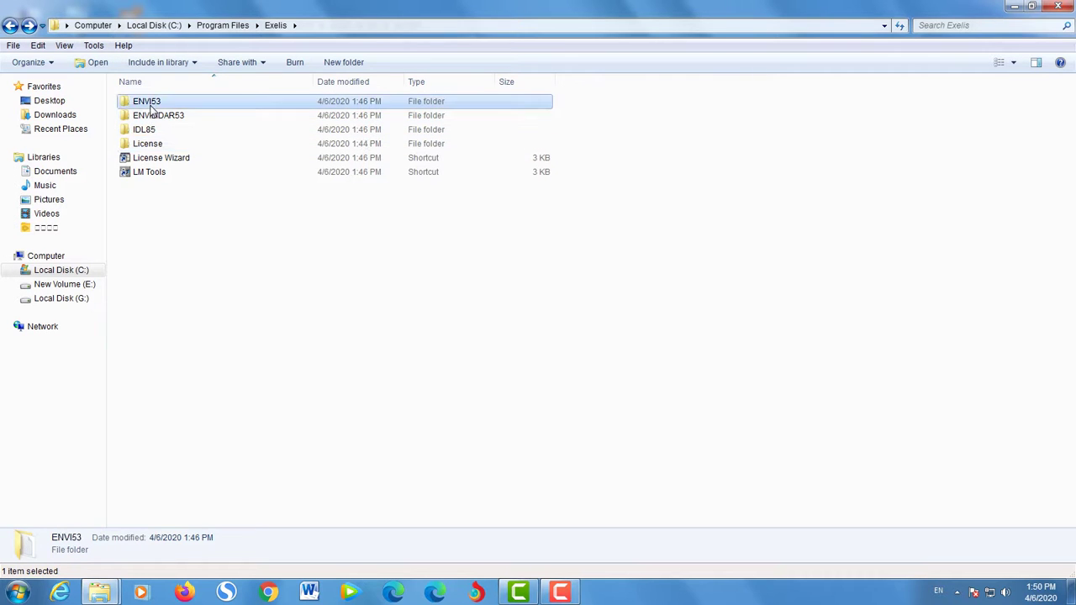
{"action": "double_click", "coordinate": [151, 104]}
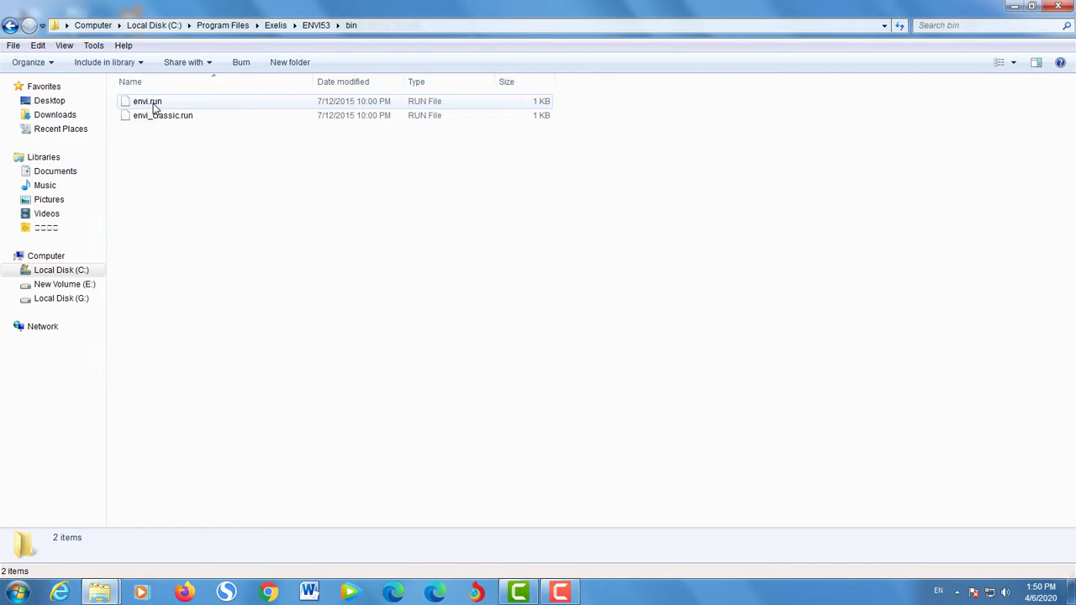
Paste the copied idl.dll into the License folder of the Exelis installation and return to the Exelis folder.
{"action": "left_click", "coordinate": [10, 25]}
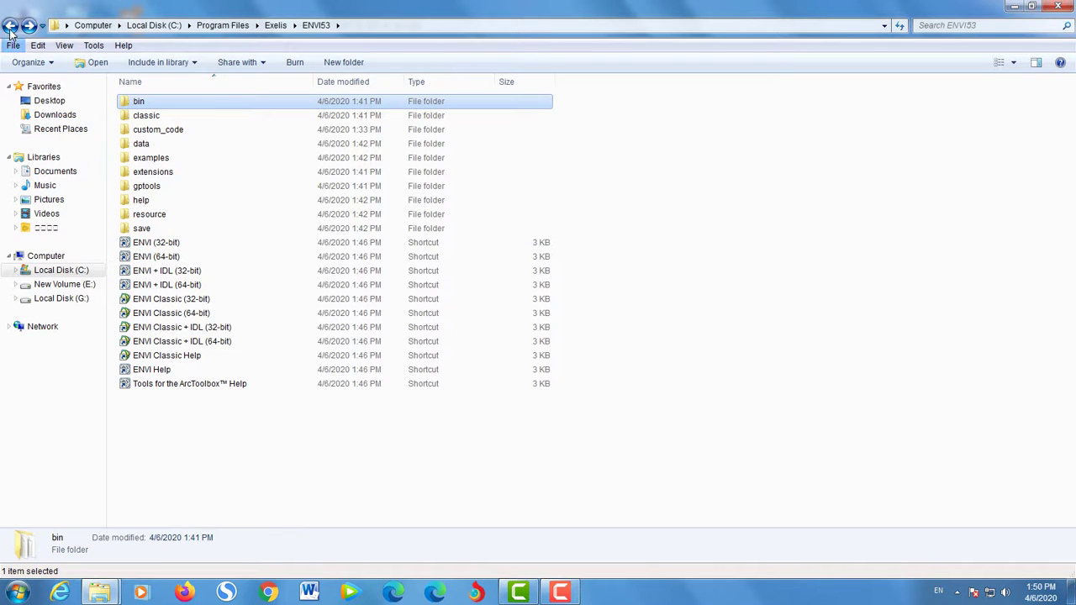
{"action": "left_click", "coordinate": [10, 26]}
{"action": "double_click", "coordinate": [147, 144]}
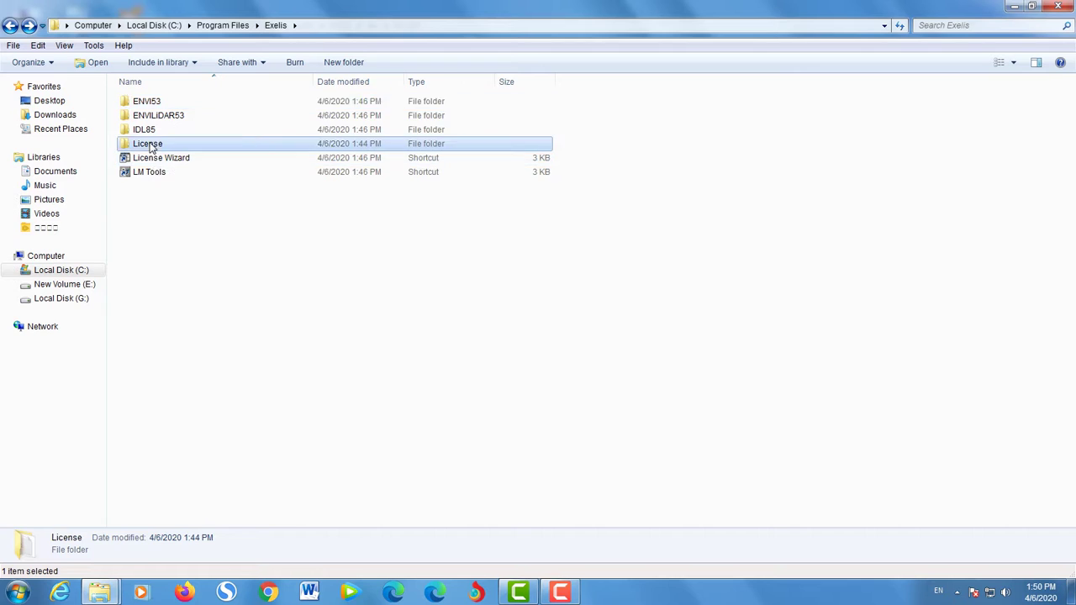
{"action": "right_click", "coordinate": [177, 141]}
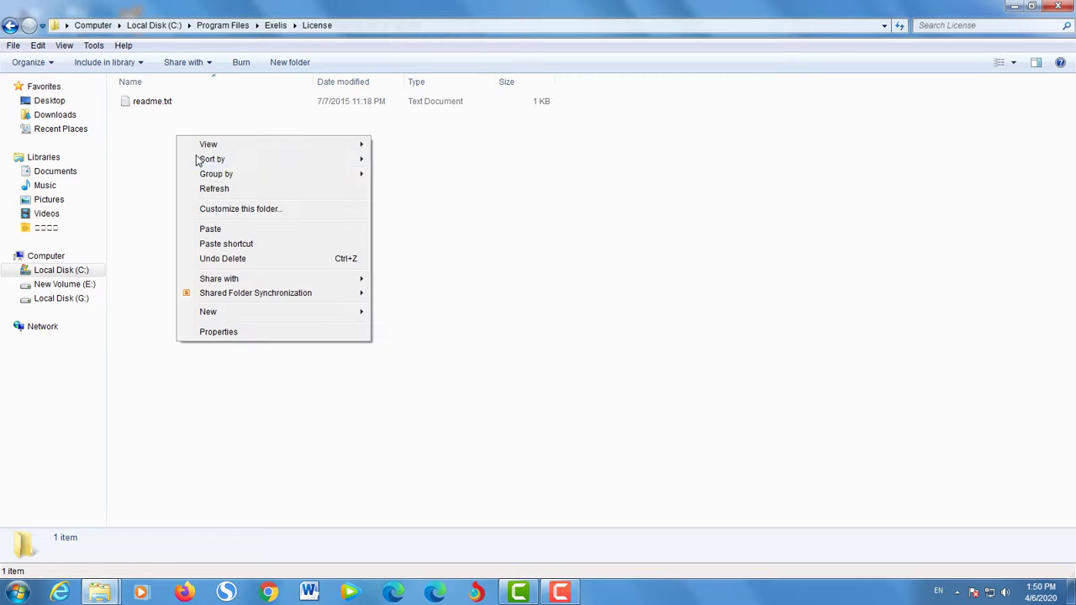
{"action": "left_click", "coordinate": [238, 233]}
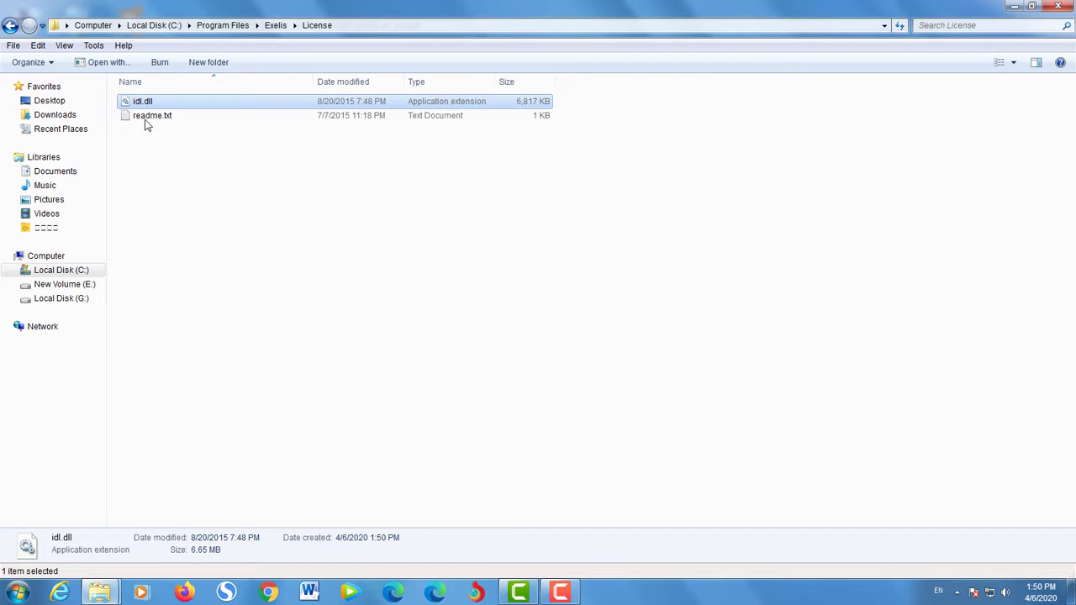
{"action": "left_click", "coordinate": [11, 25]}
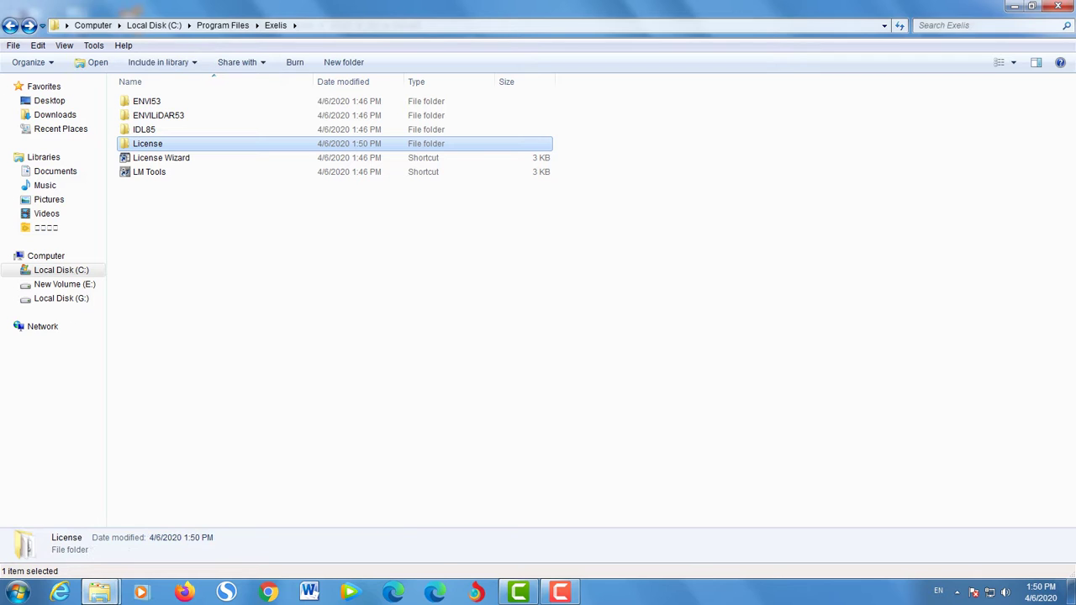
Check the source path of idl.dll in the patch window, going back up to the patch's IDL85 folder.
{"action": "mouse_move", "coordinate": [100, 592]}
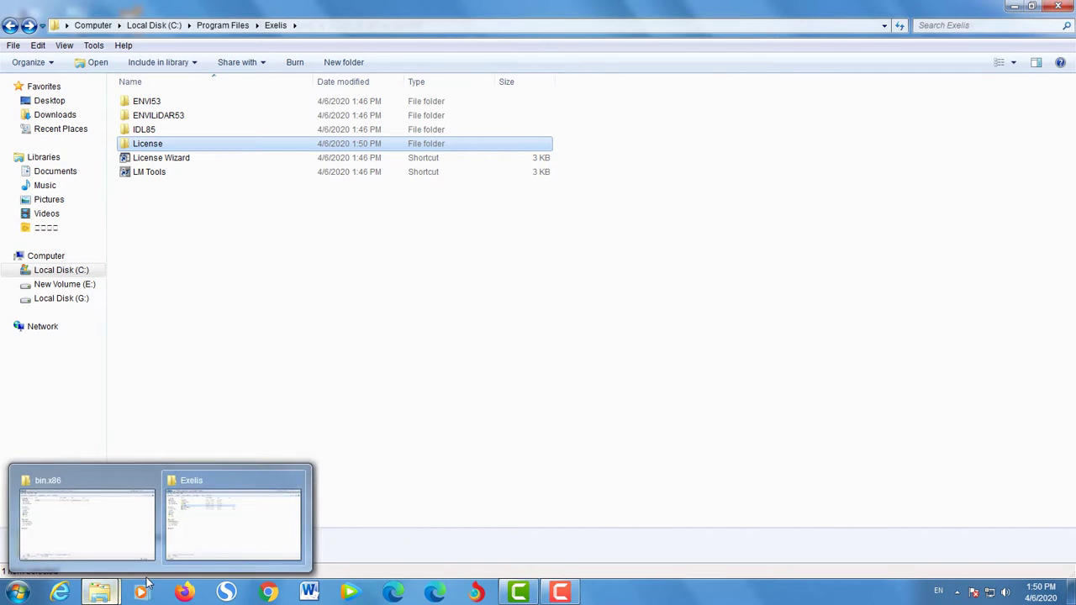
{"action": "left_click", "coordinate": [244, 549]}
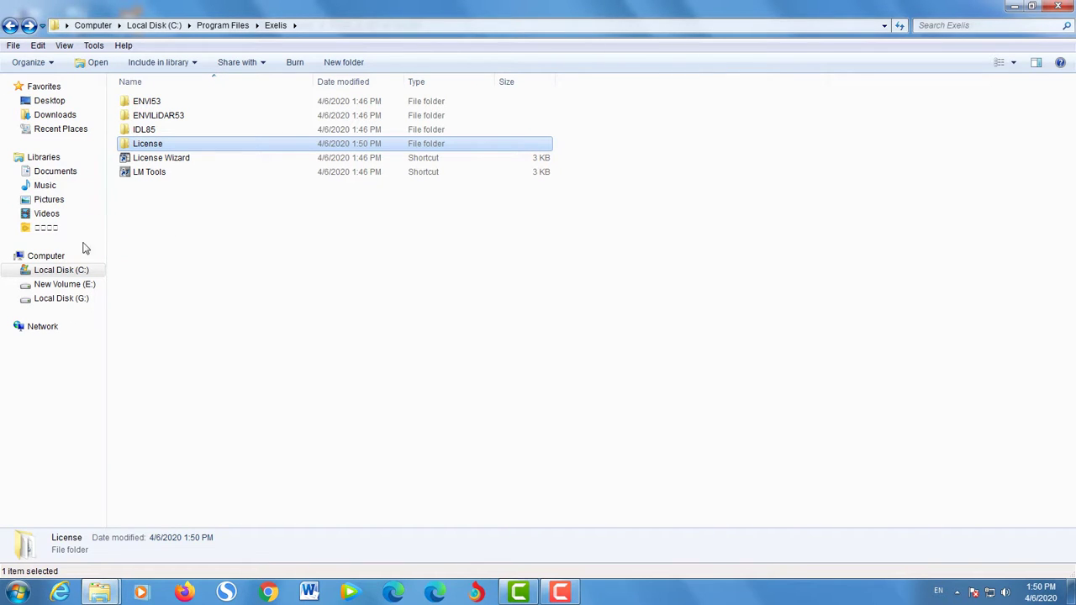
{"action": "mouse_move", "coordinate": [99, 593]}
{"action": "left_click", "coordinate": [102, 538]}
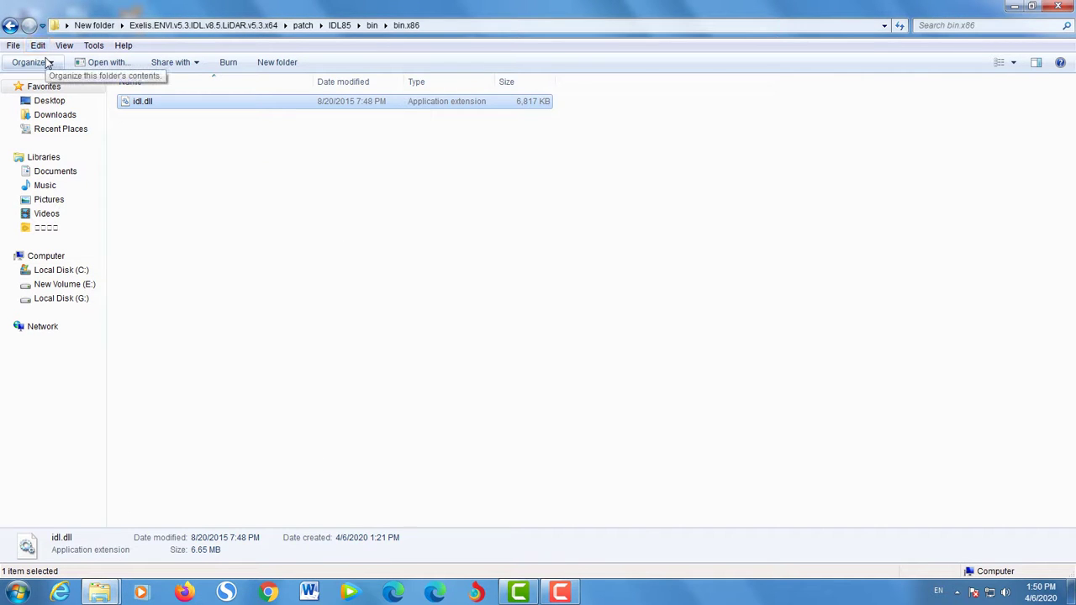
{"action": "left_click", "coordinate": [10, 25]}
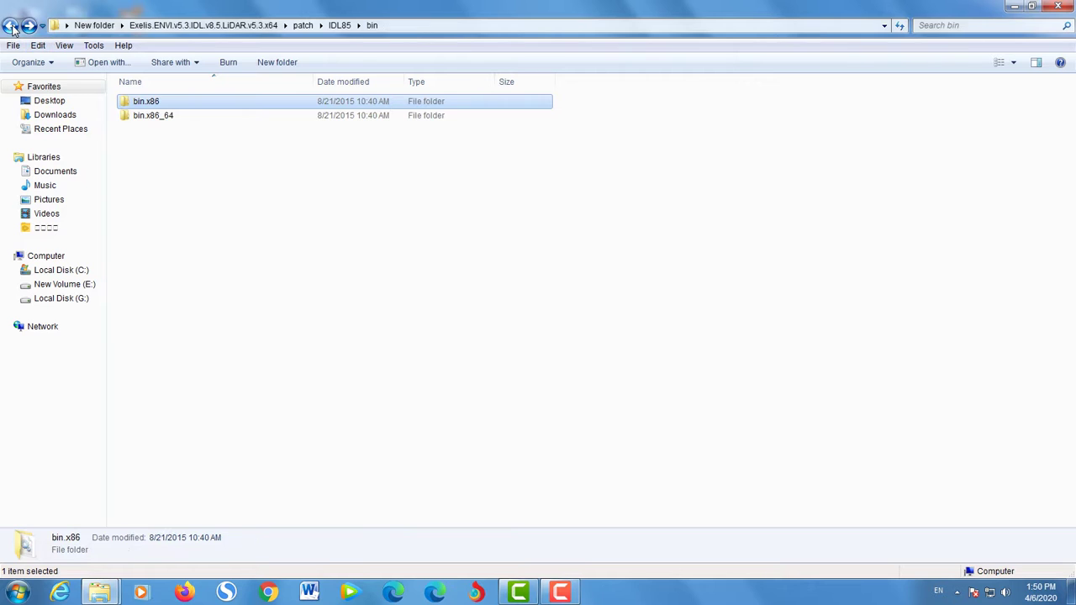
{"action": "left_click", "coordinate": [11, 25]}
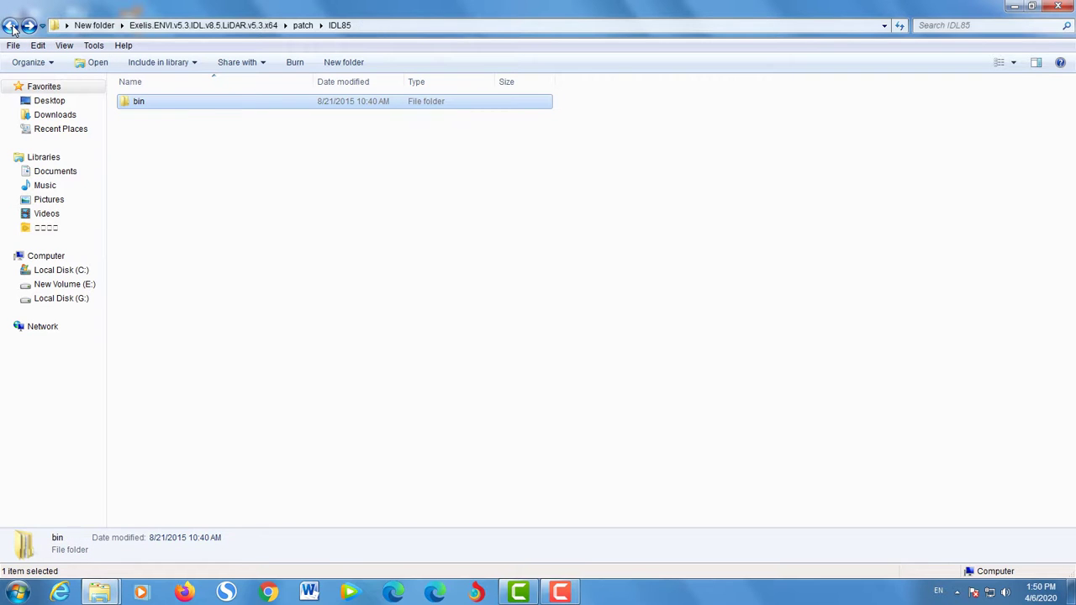
Paste idl.dll into IDL85\bin\bin.x86 of the Exelis installation, replacing the existing file.
{"action": "left_click", "coordinate": [100, 593]}
{"action": "left_click", "coordinate": [216, 532]}
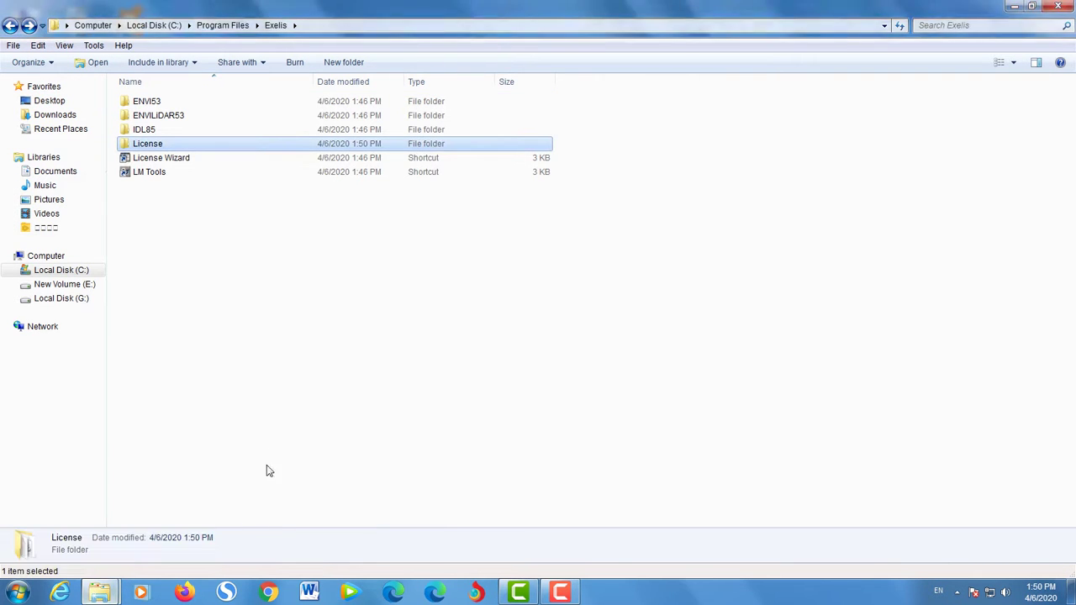
{"action": "double_click", "coordinate": [143, 131]}
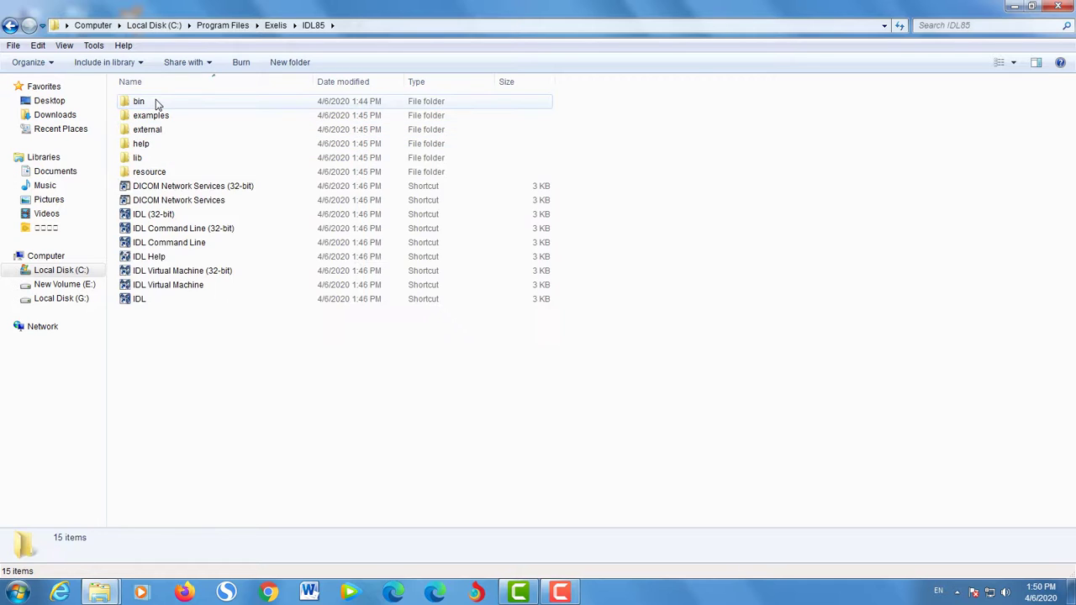
{"action": "double_click", "coordinate": [153, 102]}
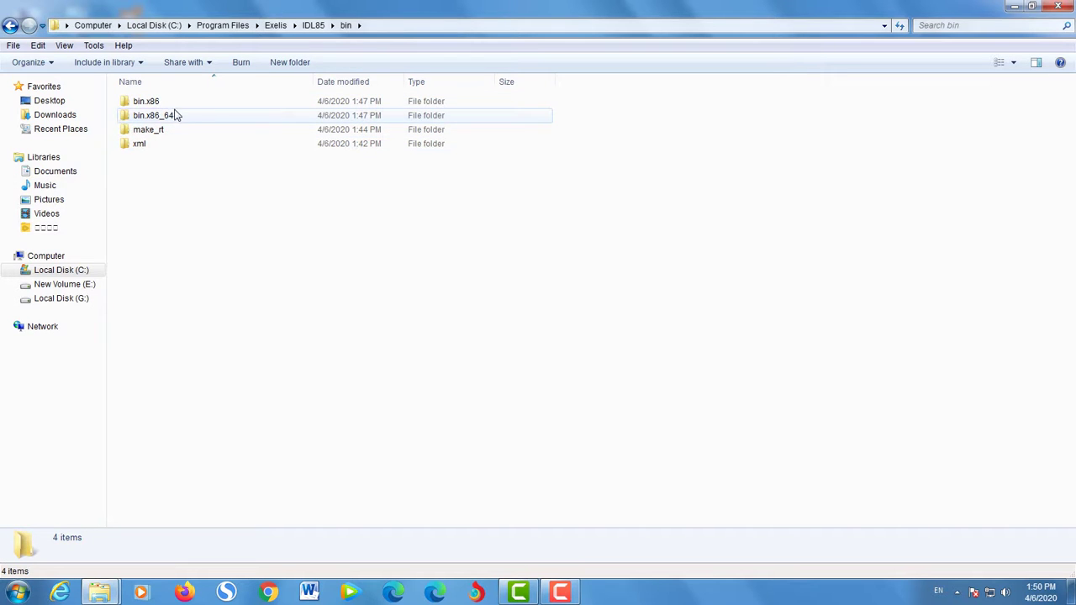
{"action": "double_click", "coordinate": [168, 104]}
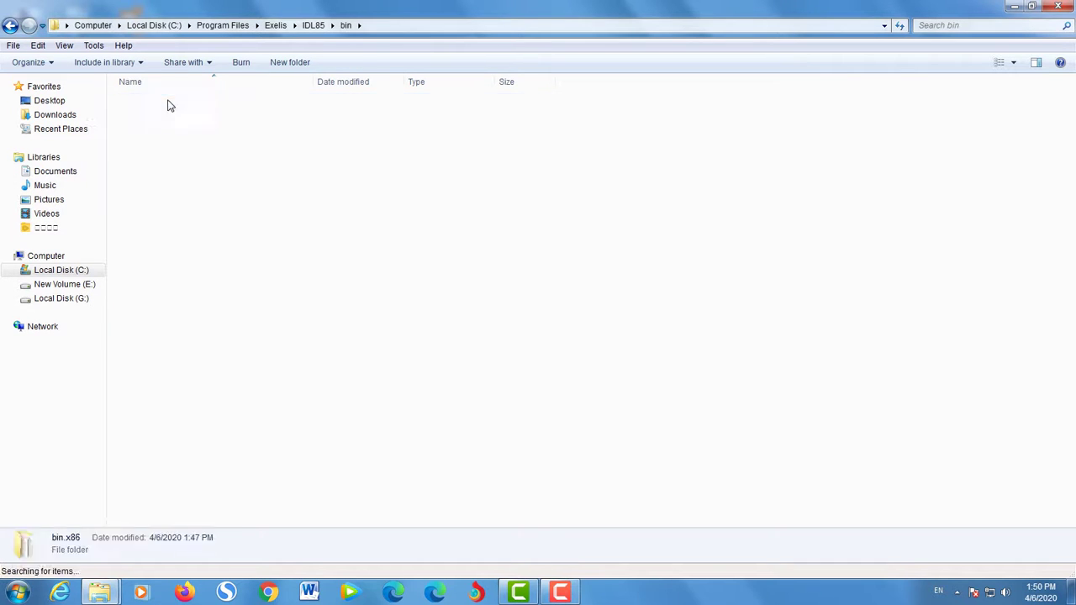
{"action": "right_click", "coordinate": [659, 258]}
{"action": "left_click", "coordinate": [719, 353]}
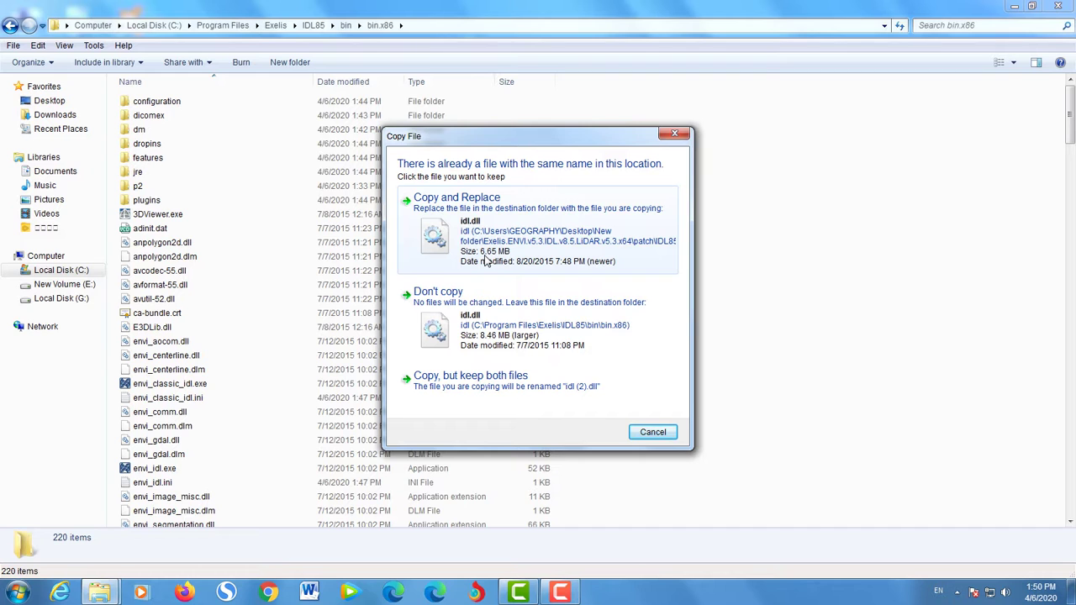
{"action": "left_click", "coordinate": [485, 262]}
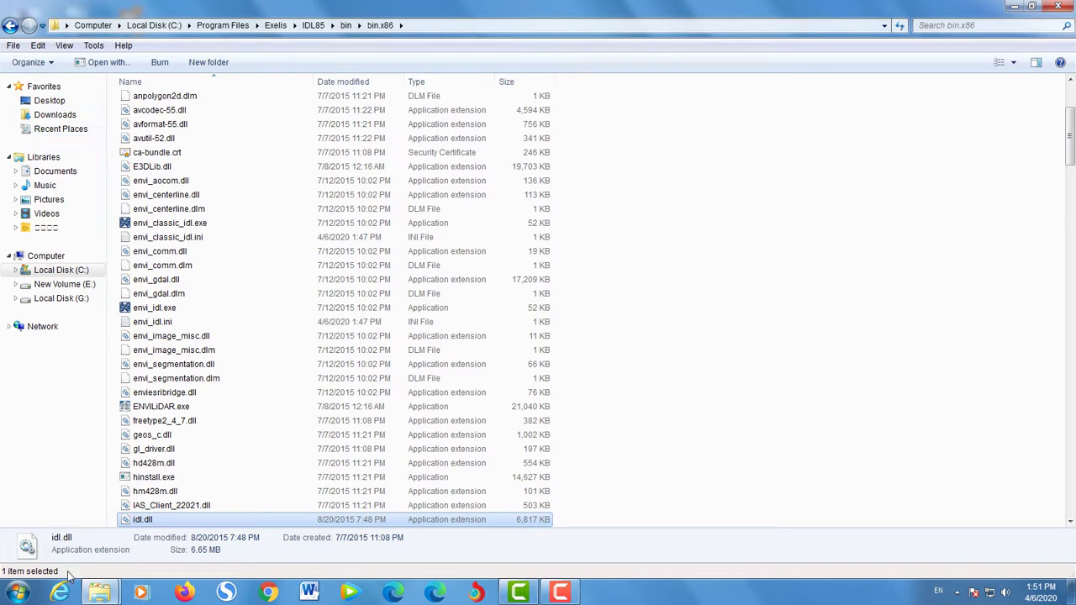
Copy the idl.dll file from the IDL85\bin\bin.x86_64 subfolder of the patch folder.
{"action": "mouse_move", "coordinate": [99, 595]}
{"action": "left_click", "coordinate": [115, 509]}
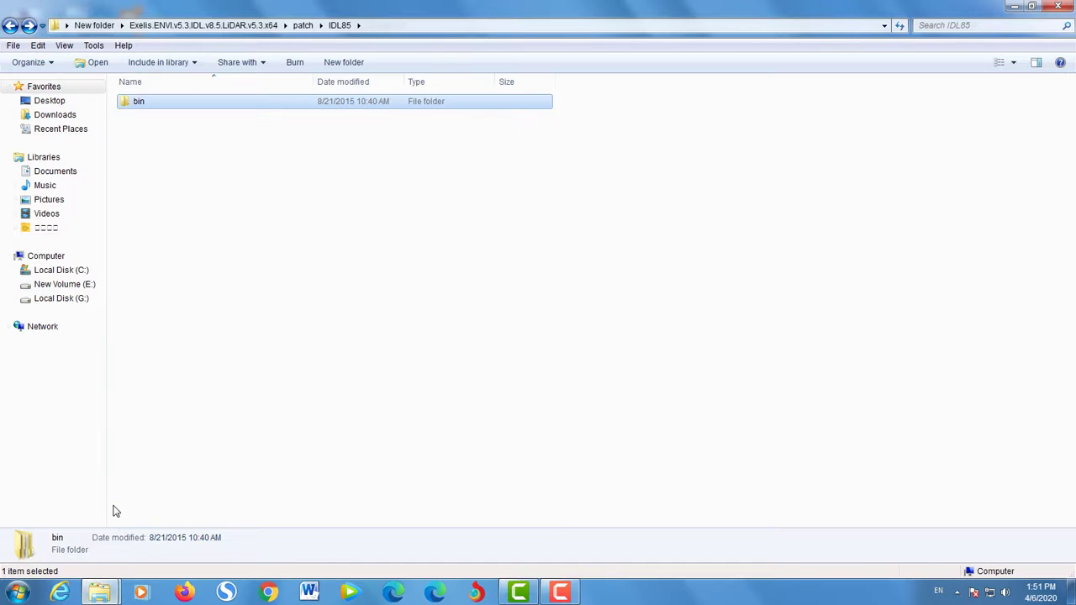
{"action": "double_click", "coordinate": [181, 107]}
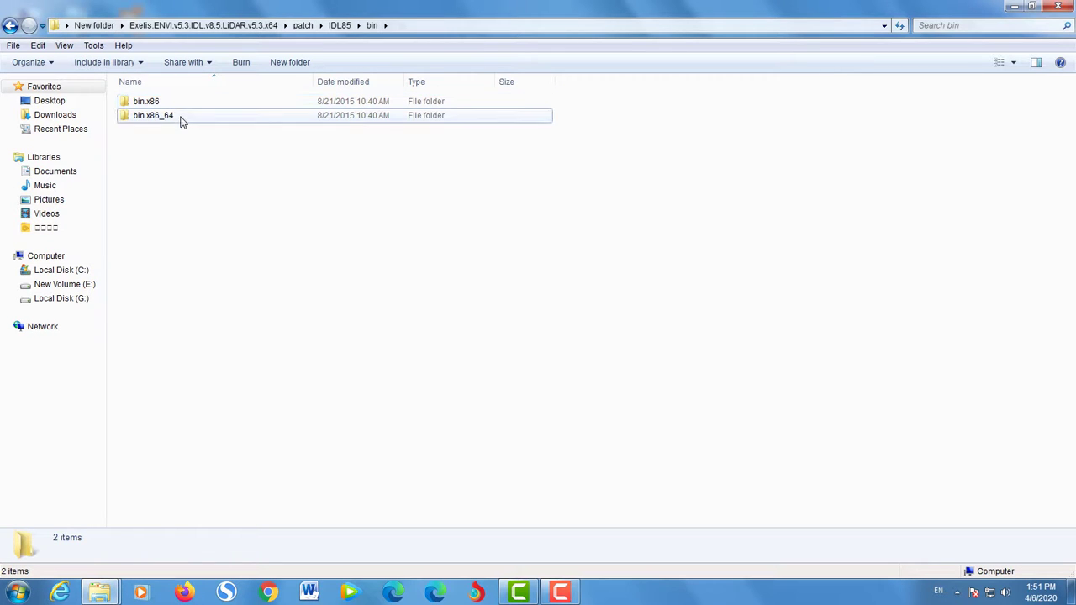
{"action": "double_click", "coordinate": [181, 118]}
{"action": "left_click", "coordinate": [172, 102]}
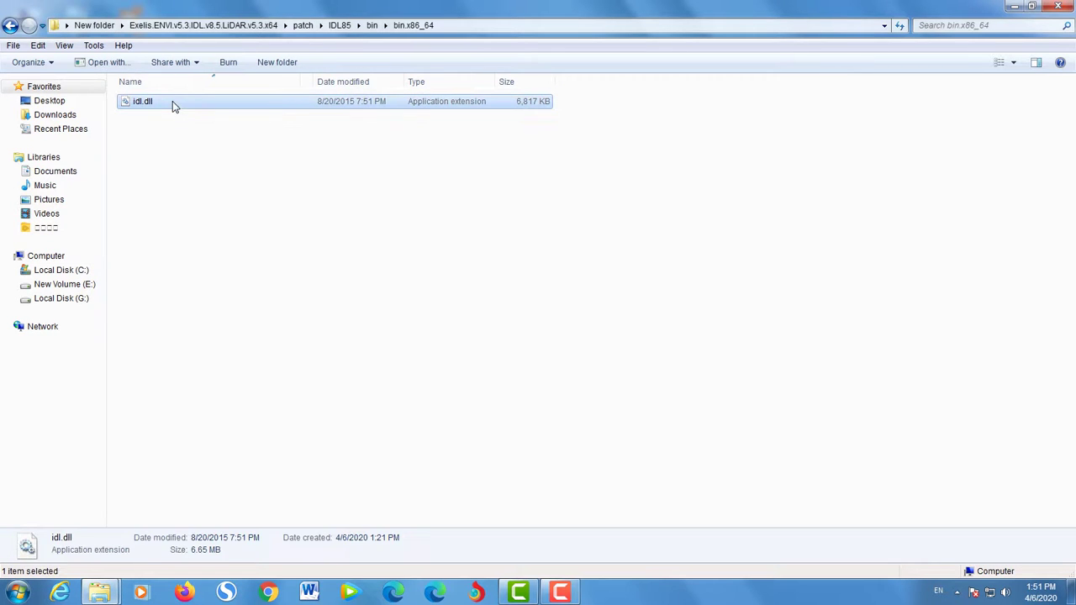
{"action": "right_click", "coordinate": [172, 101]}
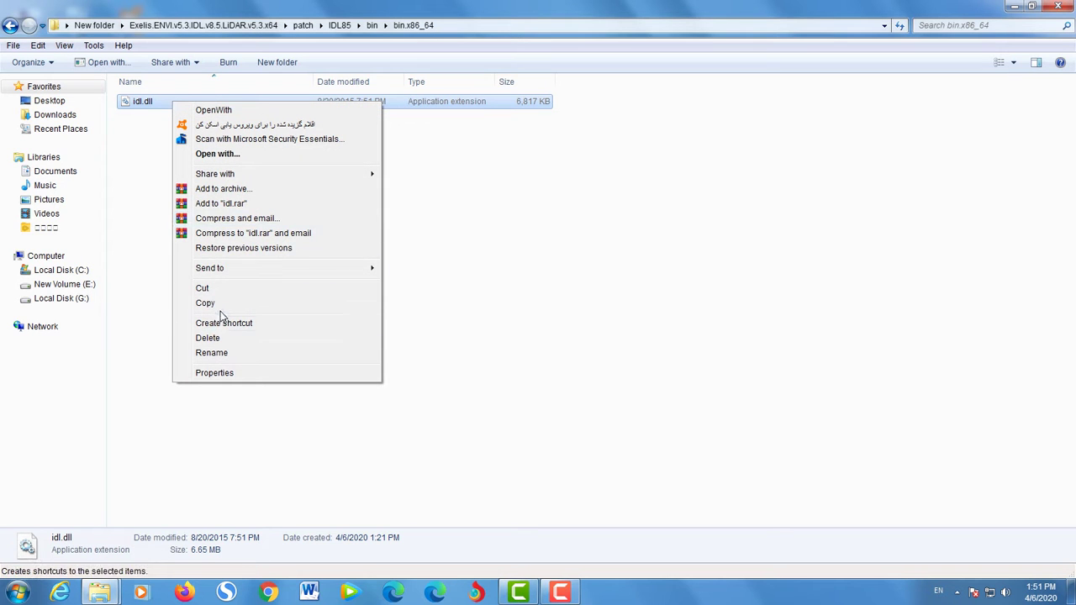
{"action": "left_click", "coordinate": [222, 303]}
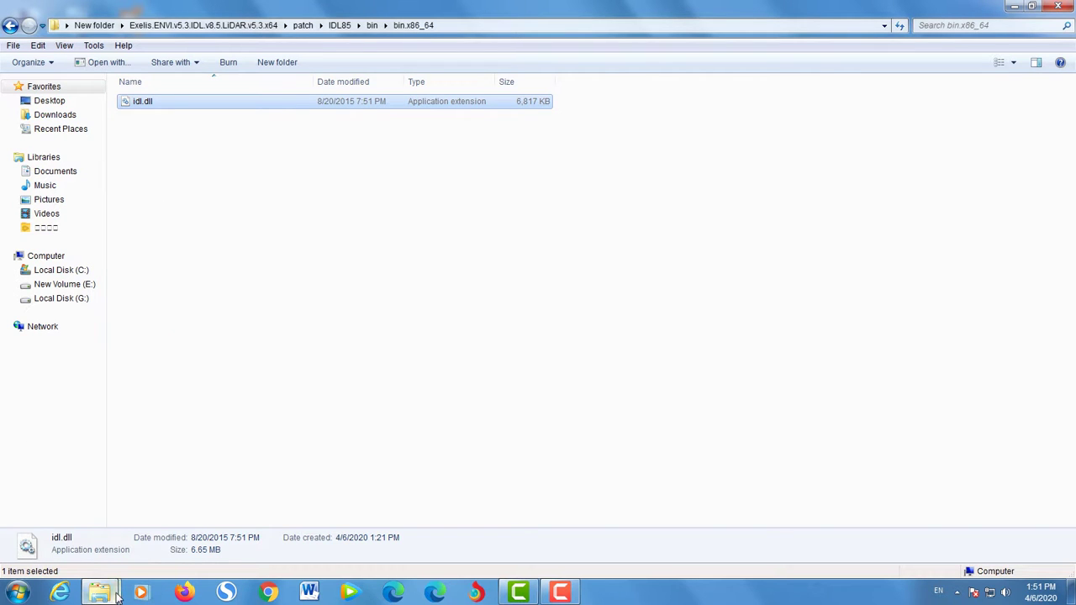
Paste idl.dll into IDL85\bin\bin.x86_64 of the Exelis installation, replacing the existing file, and return to the Exelis folder.
{"action": "mouse_move", "coordinate": [100, 591]}
{"action": "left_click", "coordinate": [204, 538]}
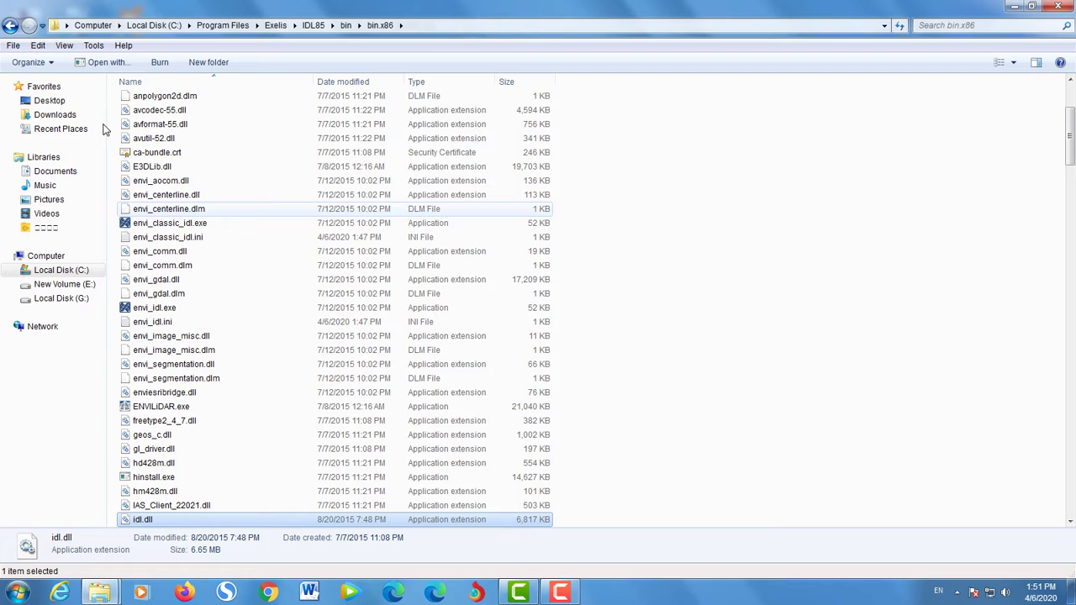
{"action": "left_click", "coordinate": [11, 26]}
{"action": "double_click", "coordinate": [147, 114]}
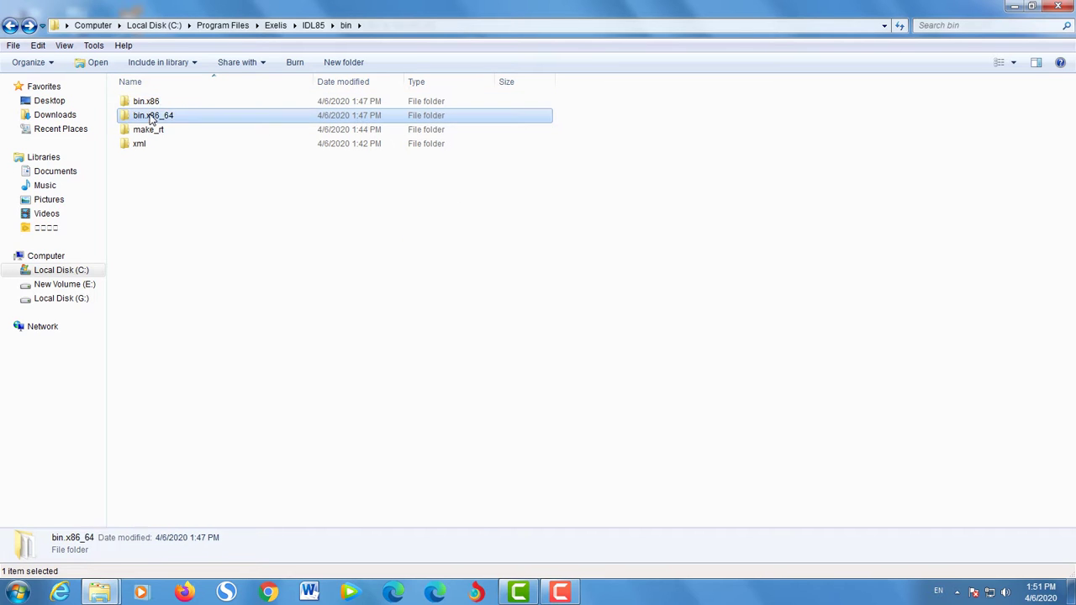
{"action": "right_click", "coordinate": [626, 228]}
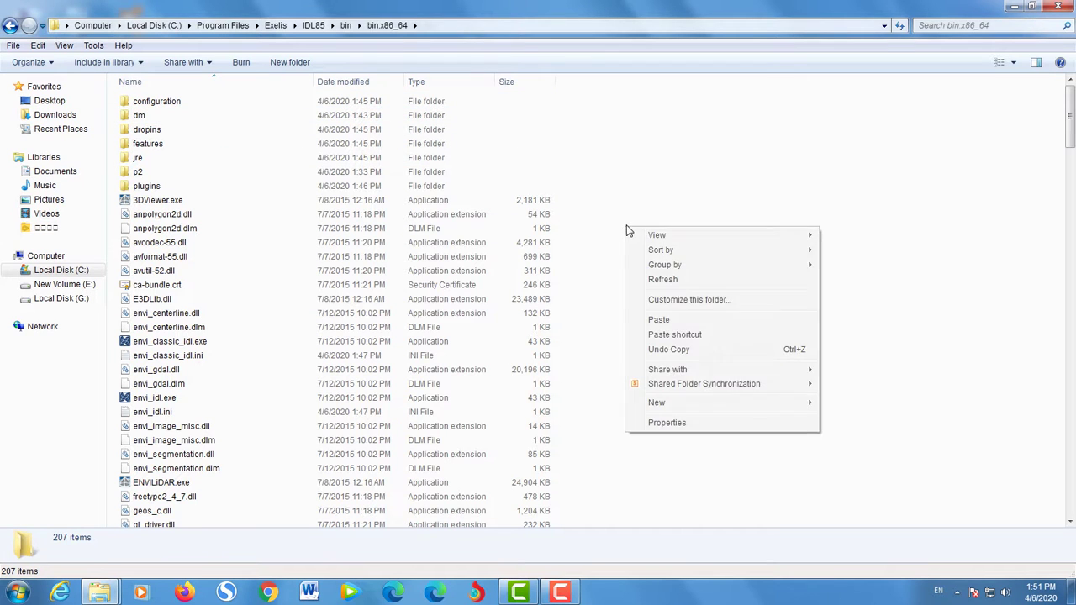
{"action": "left_click", "coordinate": [680, 321]}
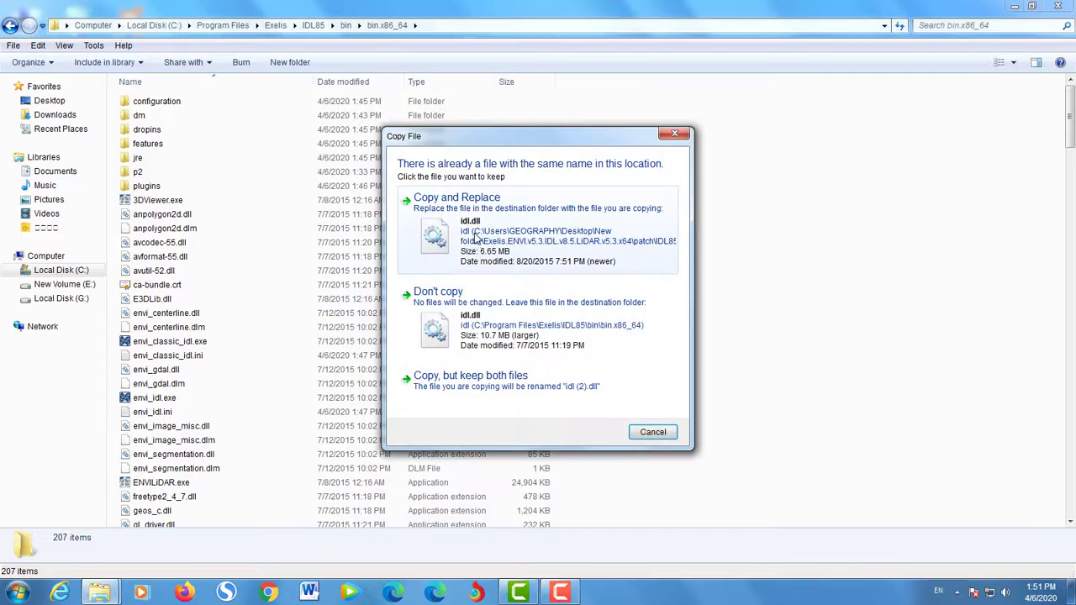
{"action": "left_click", "coordinate": [437, 206]}
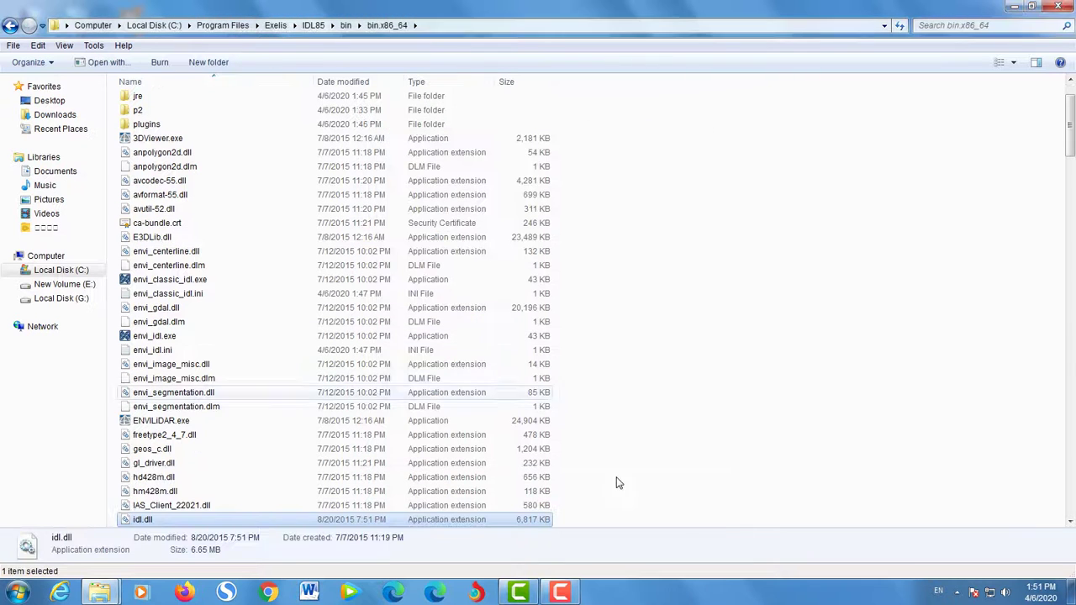
{"action": "left_click", "coordinate": [11, 26]}
{"action": "left_click", "coordinate": [11, 26]}
{"action": "left_click", "coordinate": [10, 26]}
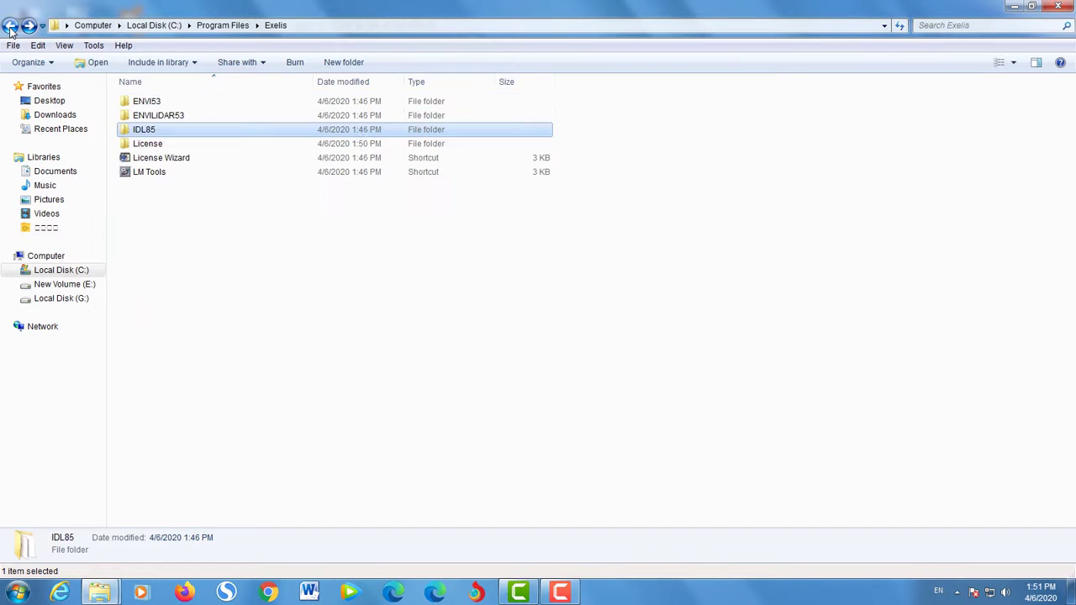
Return to the top of the patch folder and copy the license.lic file.
{"action": "mouse_move", "coordinate": [99, 592]}
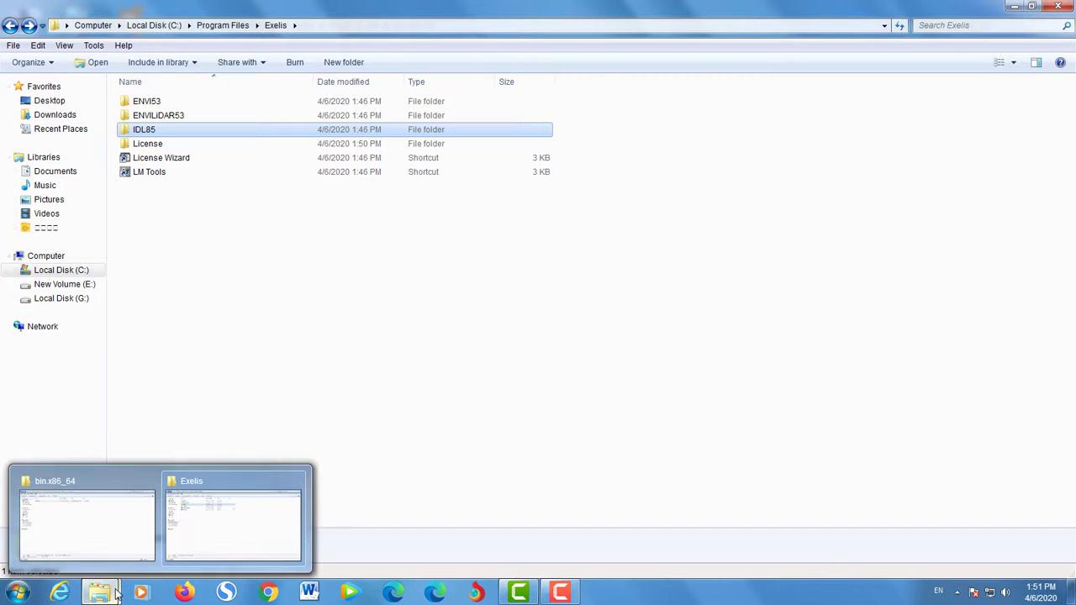
{"action": "left_click", "coordinate": [107, 520]}
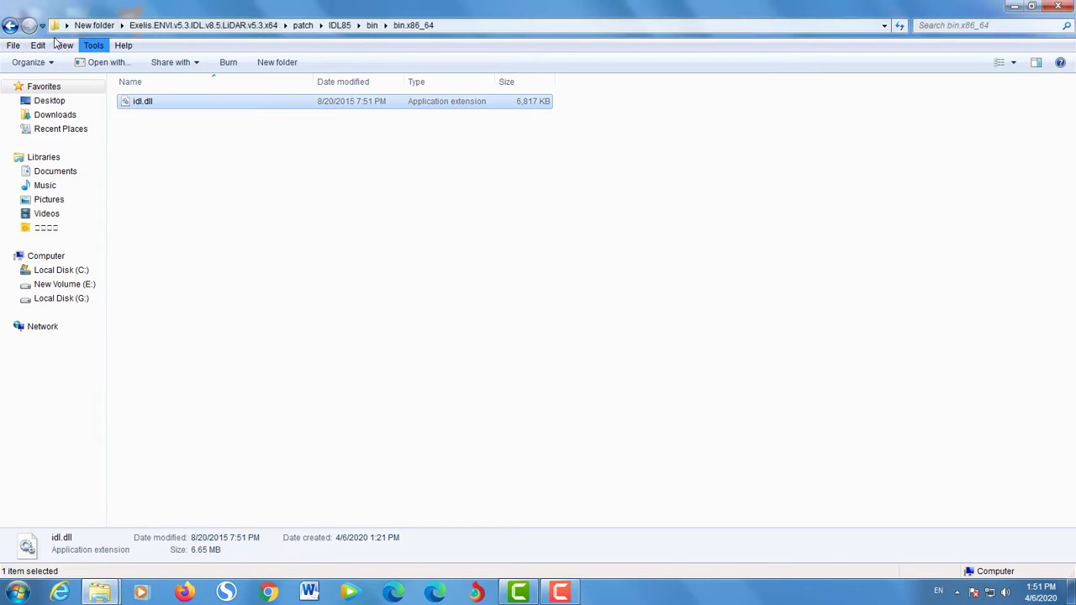
{"action": "left_click", "coordinate": [11, 26]}
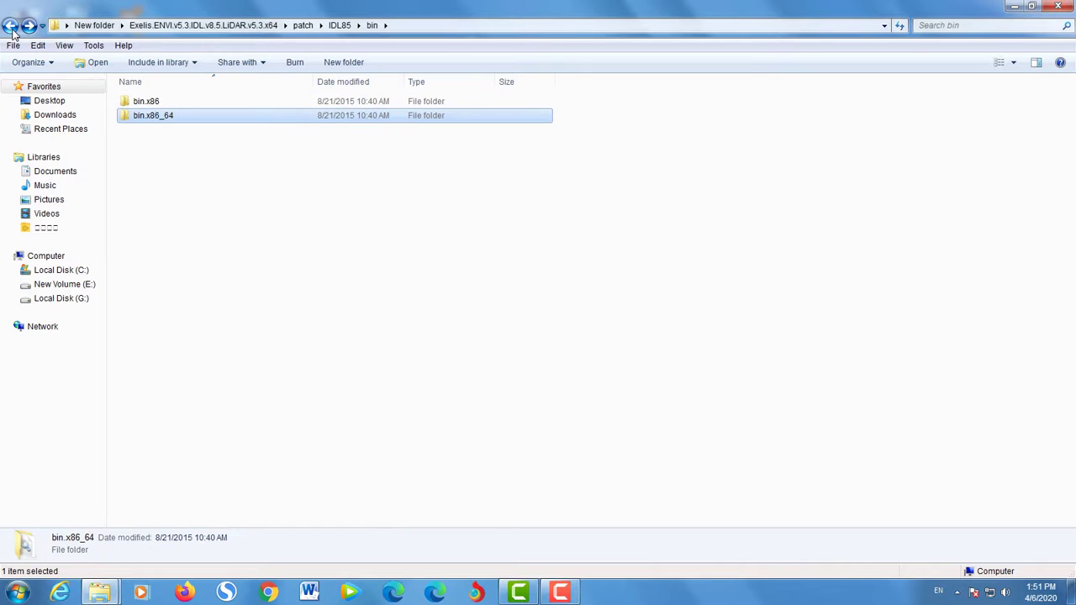
{"action": "left_click", "coordinate": [11, 26]}
{"action": "left_click", "coordinate": [11, 26]}
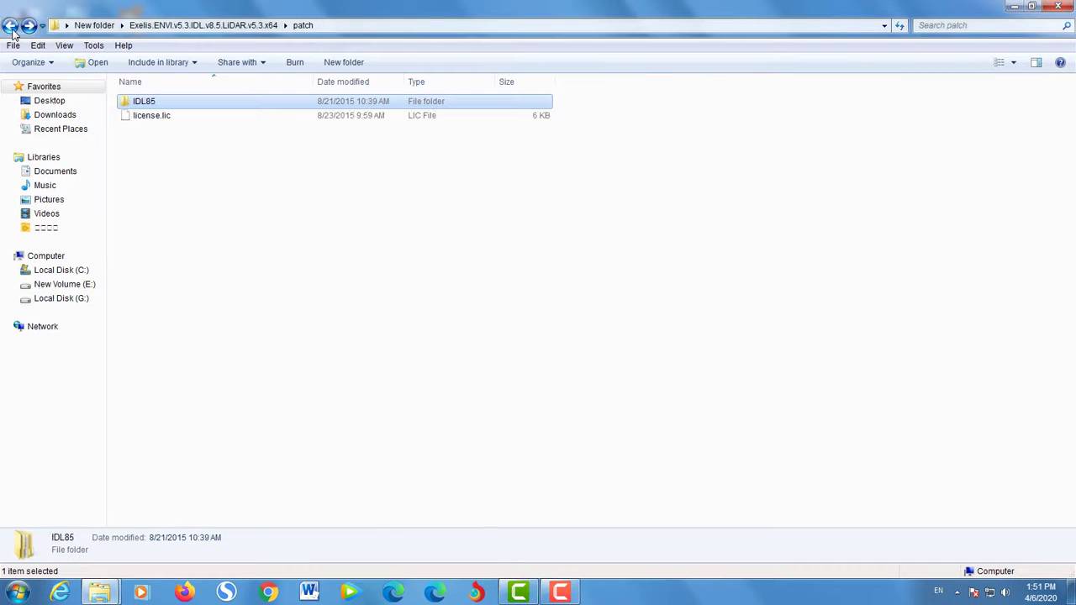
{"action": "left_click", "coordinate": [147, 116]}
{"action": "right_click", "coordinate": [147, 116]}
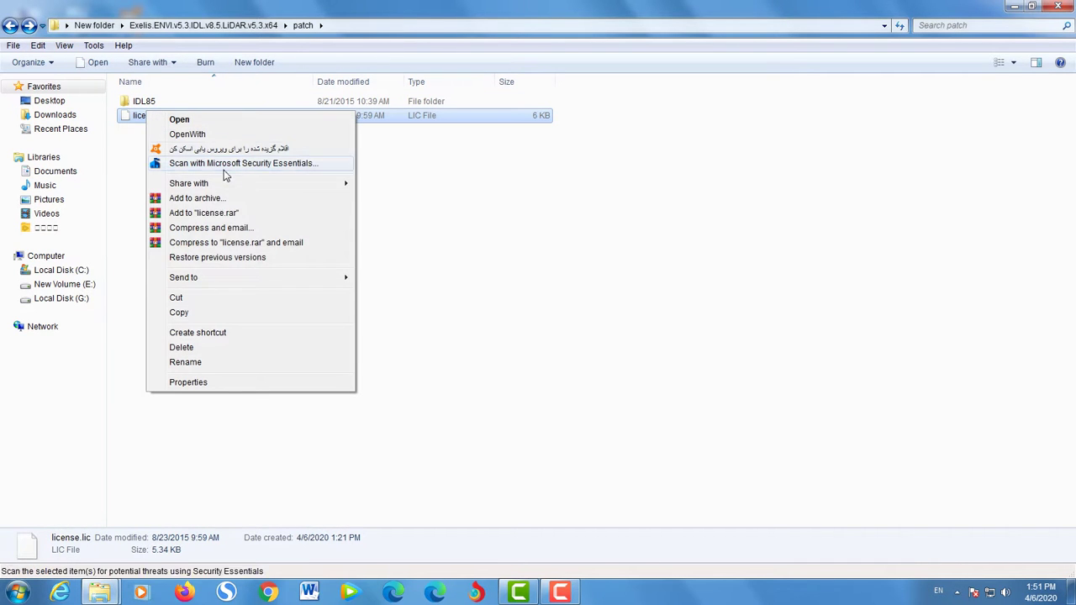
{"action": "left_click", "coordinate": [212, 314]}
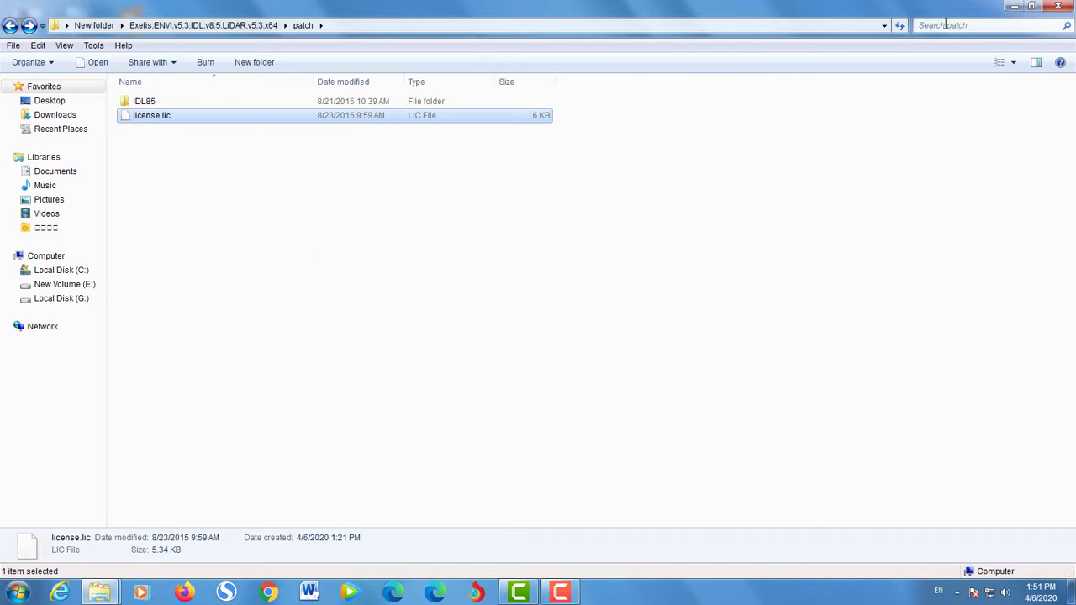
Paste license.lic into the License folder of the Exelis installation and close that folder window.
{"action": "left_click", "coordinate": [1012, 10]}
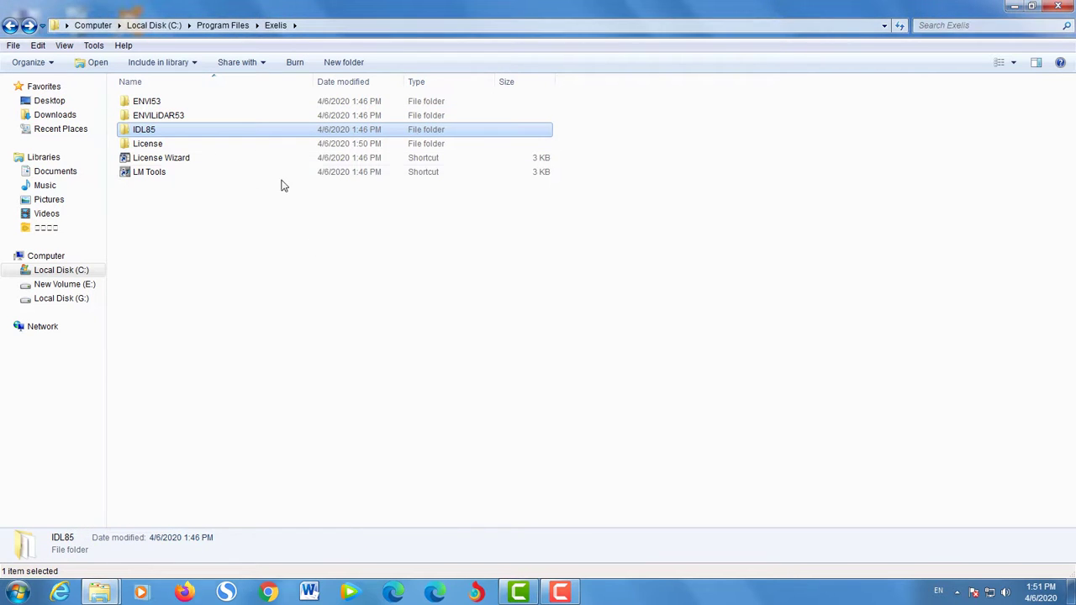
{"action": "double_click", "coordinate": [143, 144]}
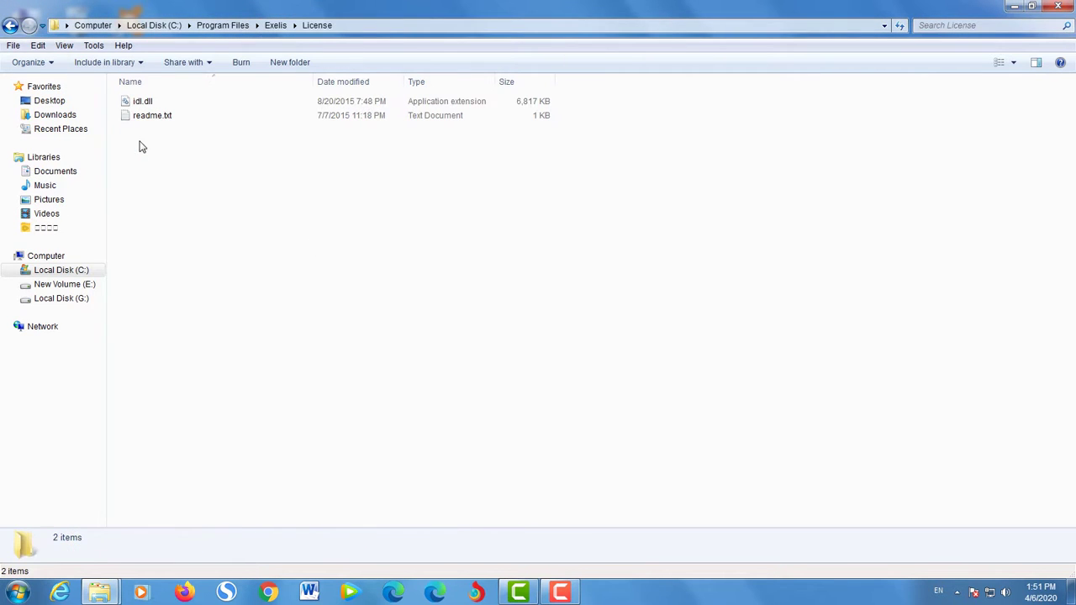
{"action": "right_click", "coordinate": [189, 145]}
{"action": "left_click", "coordinate": [252, 232]}
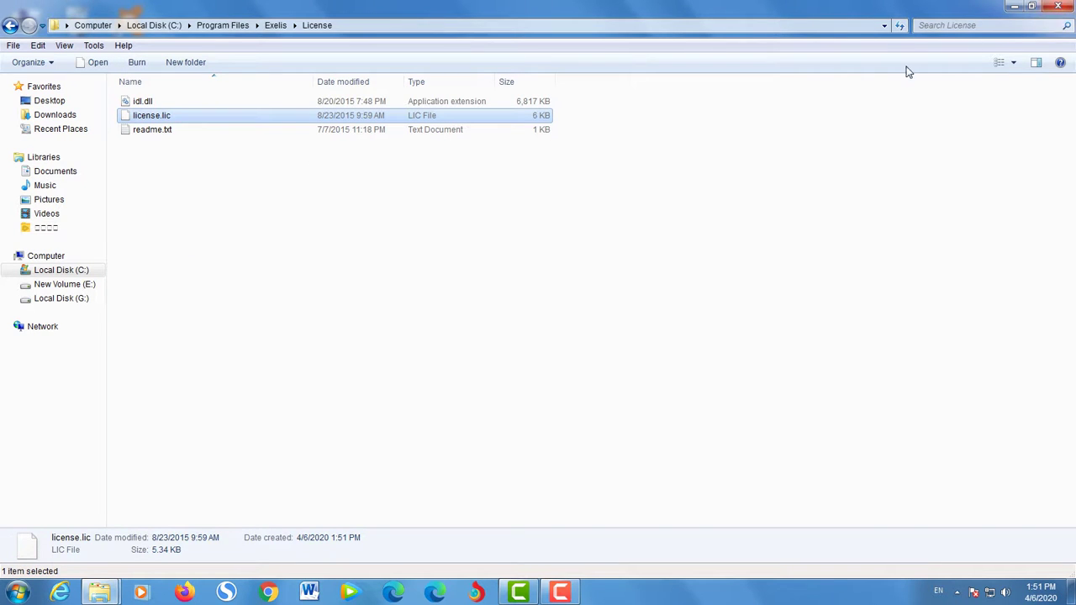
{"action": "left_click", "coordinate": [1059, 7]}
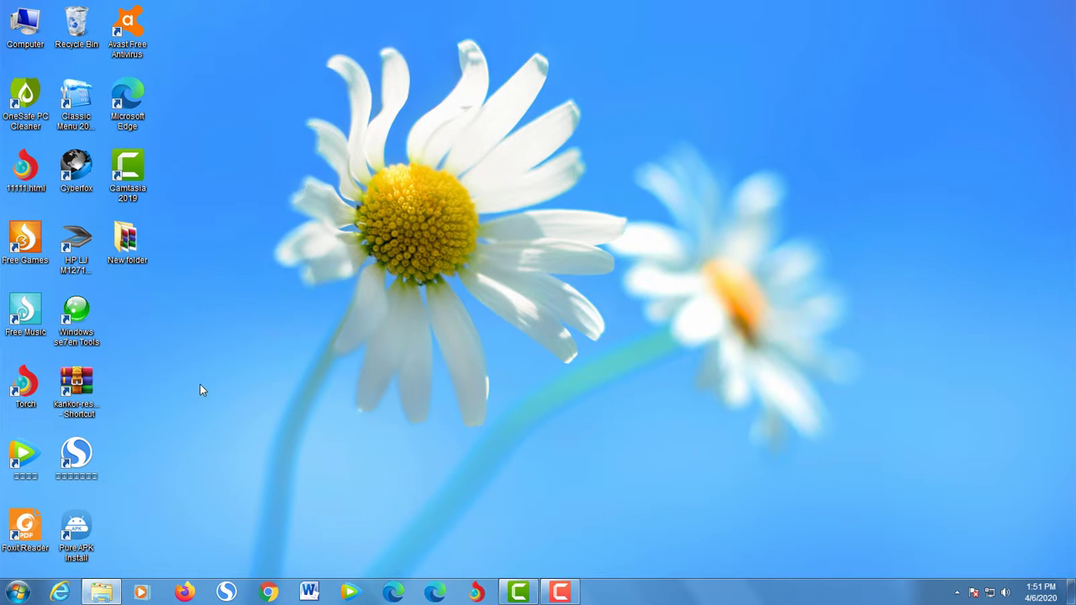
Search the installed programs for "envi", pin ENVI 5.3 (64-bit) to the taskbar, and launch it.
{"action": "key", "text": "super"}
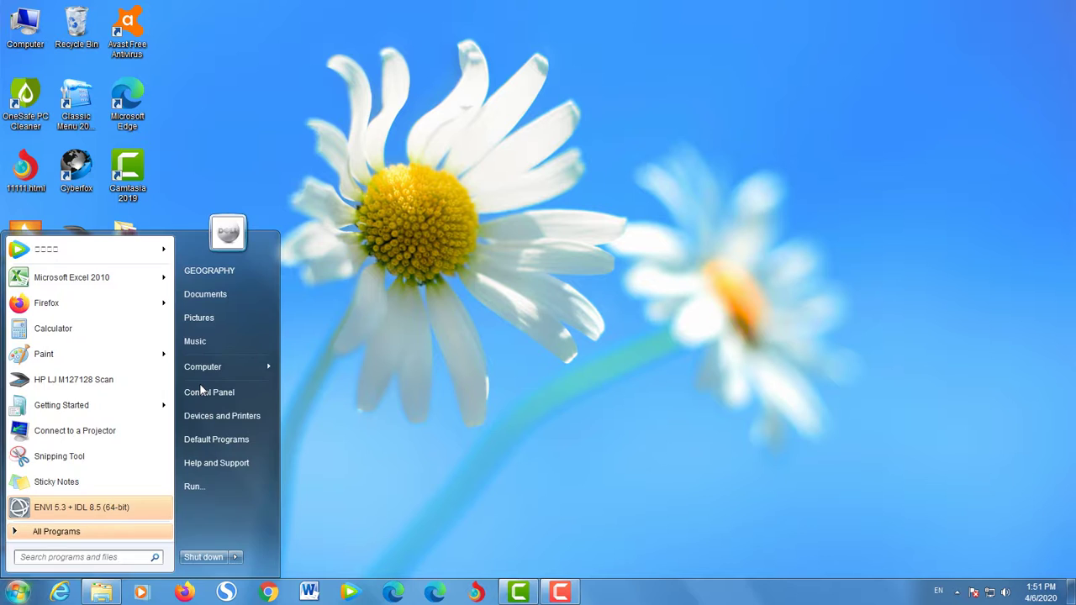
{"action": "type", "text": "en"}
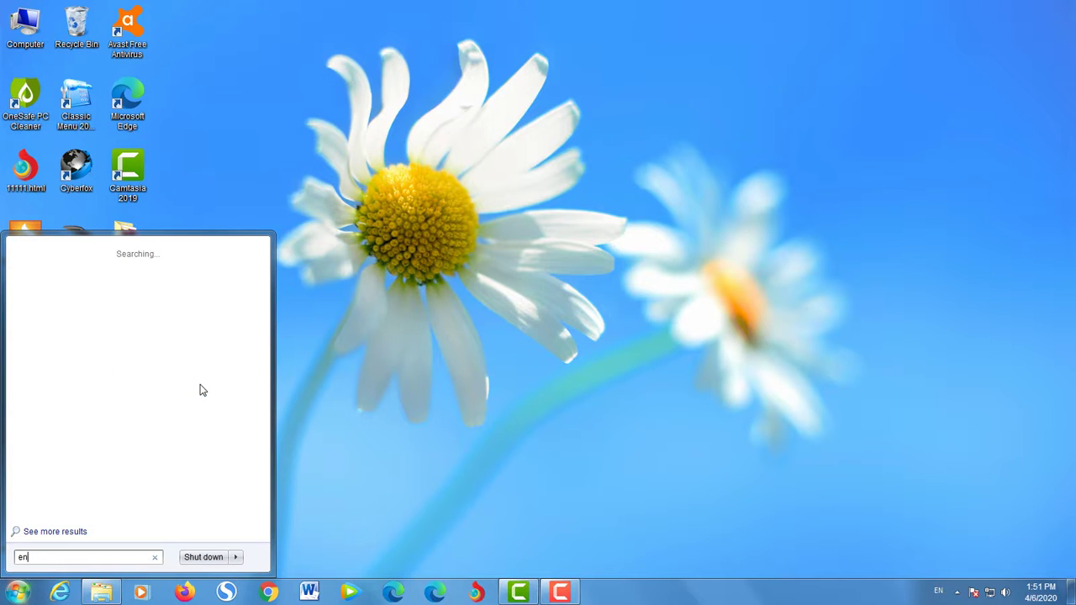
{"action": "type", "text": "vi"}
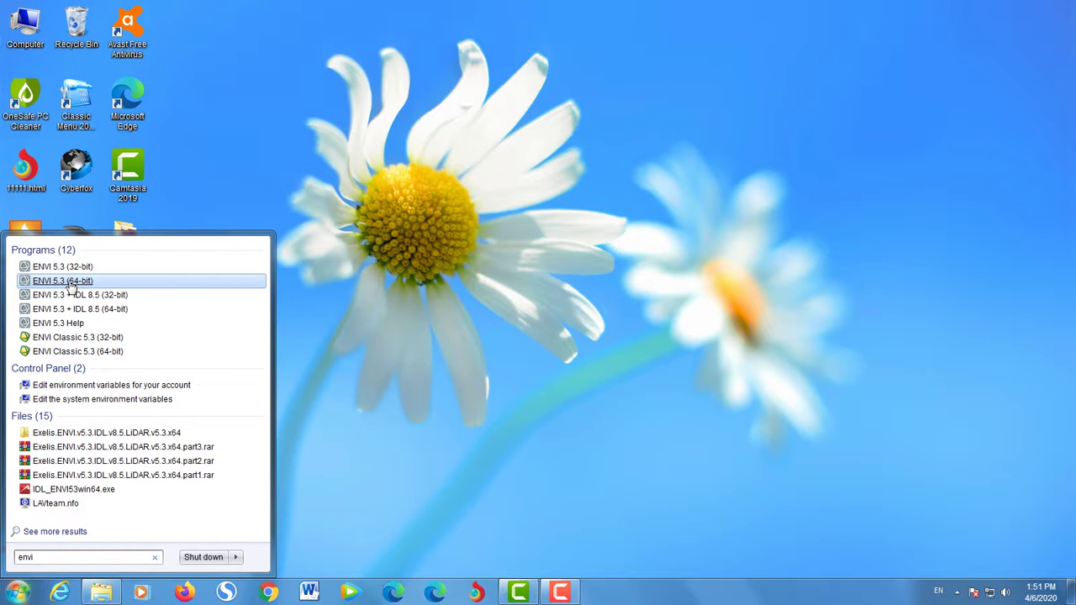
{"action": "left_click_drag", "start_coordinate": [70, 284], "coordinate": [175, 598]}
{"action": "left_click", "coordinate": [464, 422]}
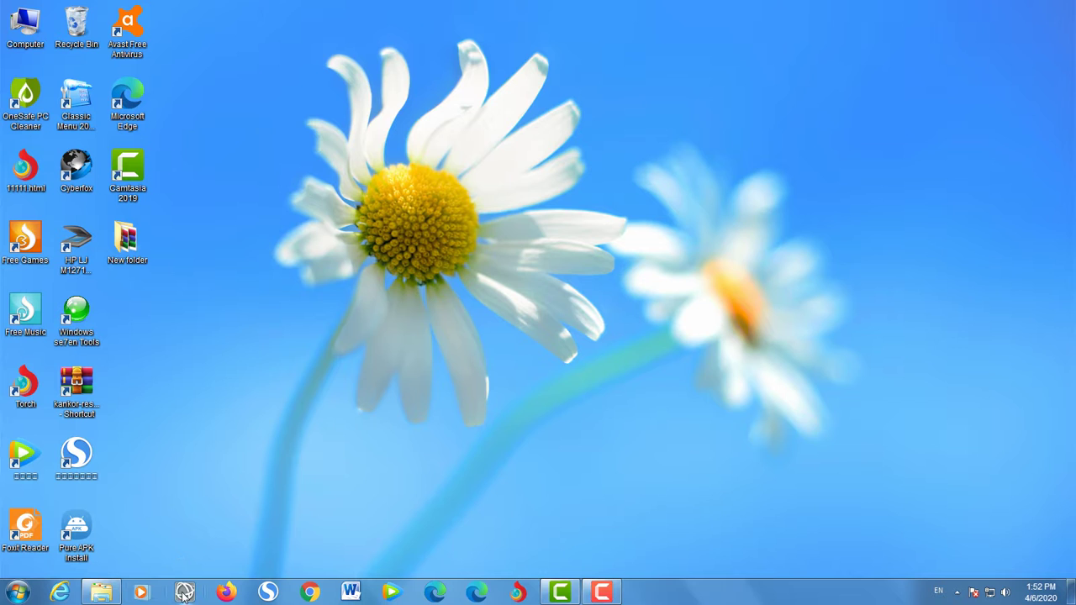
{"action": "left_click", "coordinate": [184, 592]}
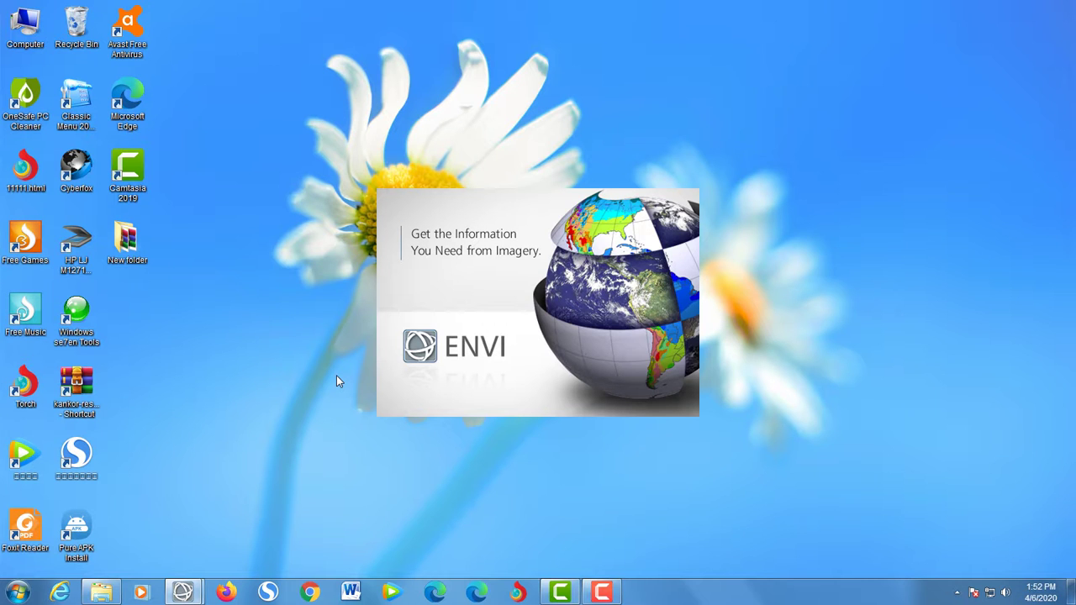
{"action": "right_click", "coordinate": [806, 101]}
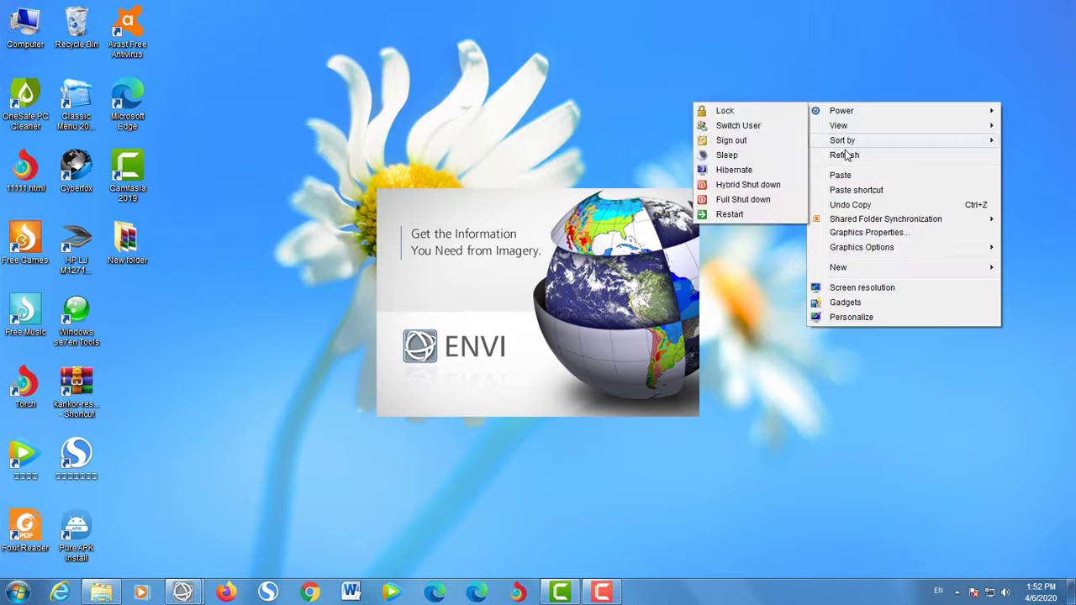
{"action": "left_click", "coordinate": [842, 155]}
{"action": "left_click", "coordinate": [602, 592]}
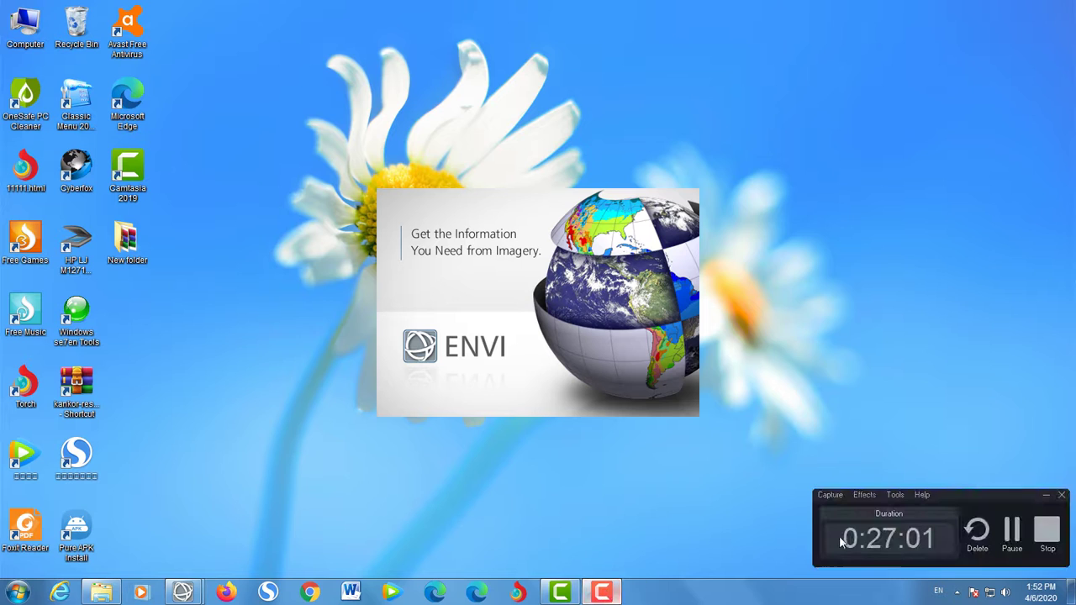
{"action": "left_click", "coordinate": [1011, 531]}
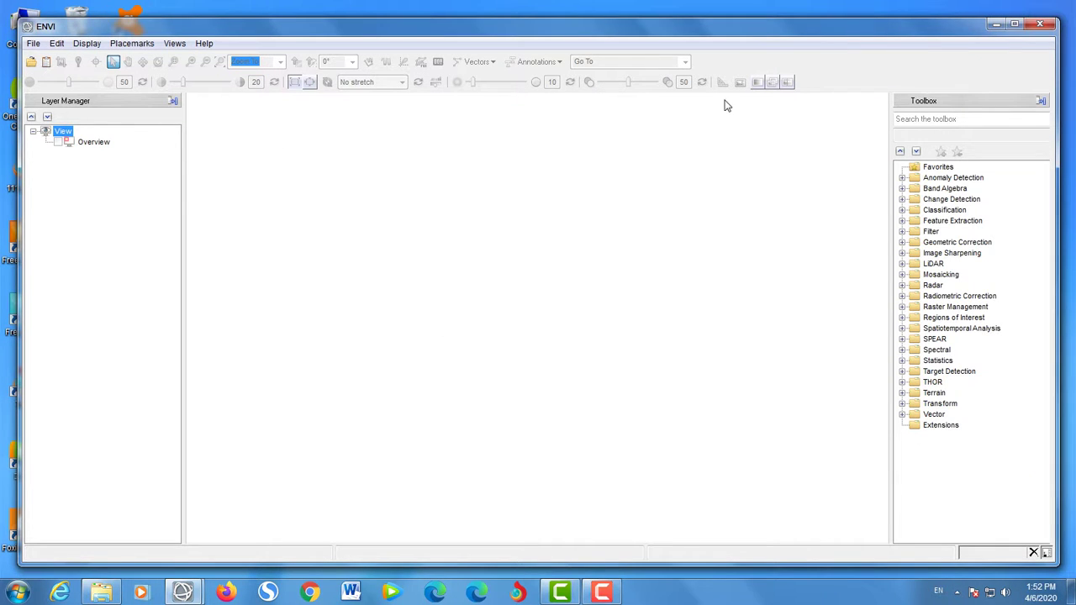
Exit ENVI and confirm closing the application.
{"action": "left_click", "coordinate": [1039, 25]}
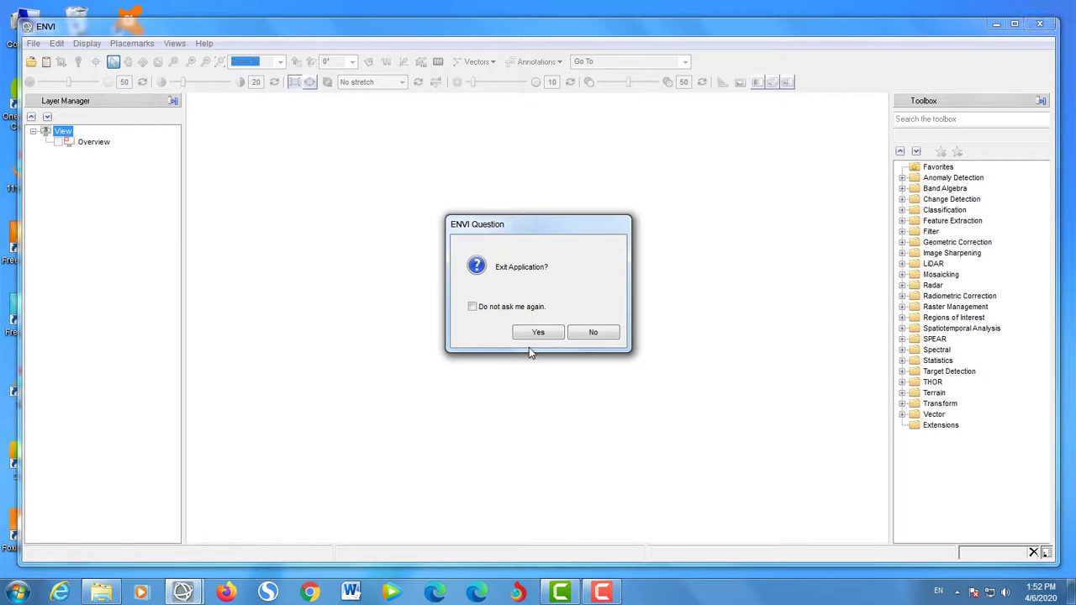
{"action": "left_click", "coordinate": [538, 338]}
{"action": "left_click", "coordinate": [603, 592]}
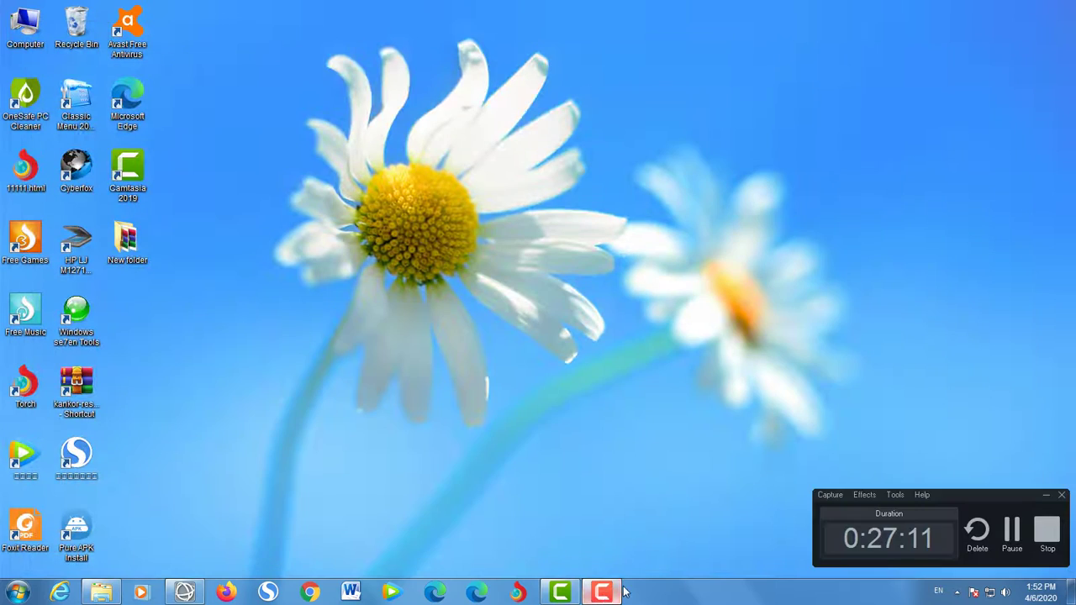